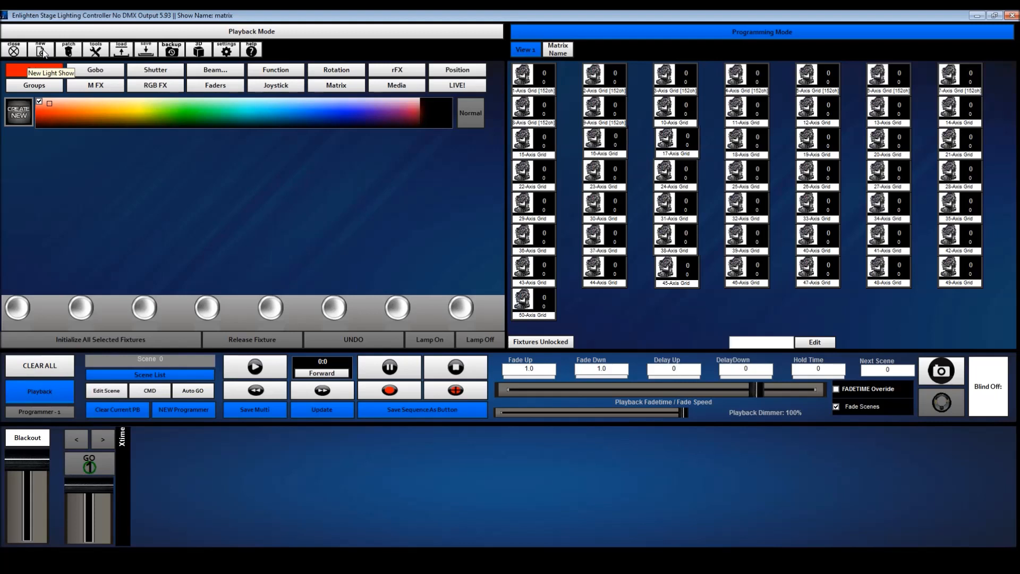
Start a new light show, clearing the loaded one, and save it as matrix over the existing file
{"action": "left_click", "coordinate": [42, 51]}
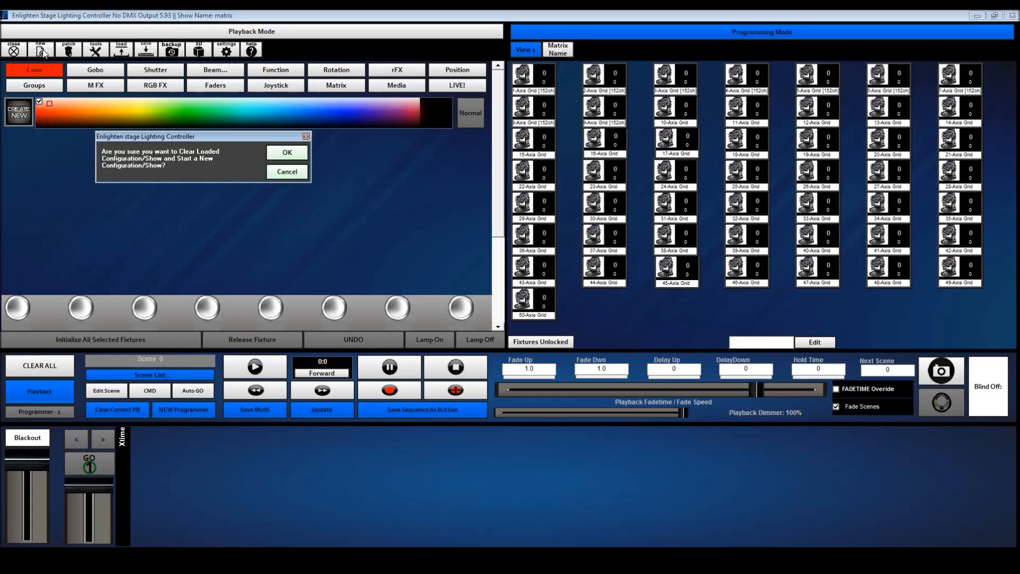
{"action": "left_click", "coordinate": [286, 152]}
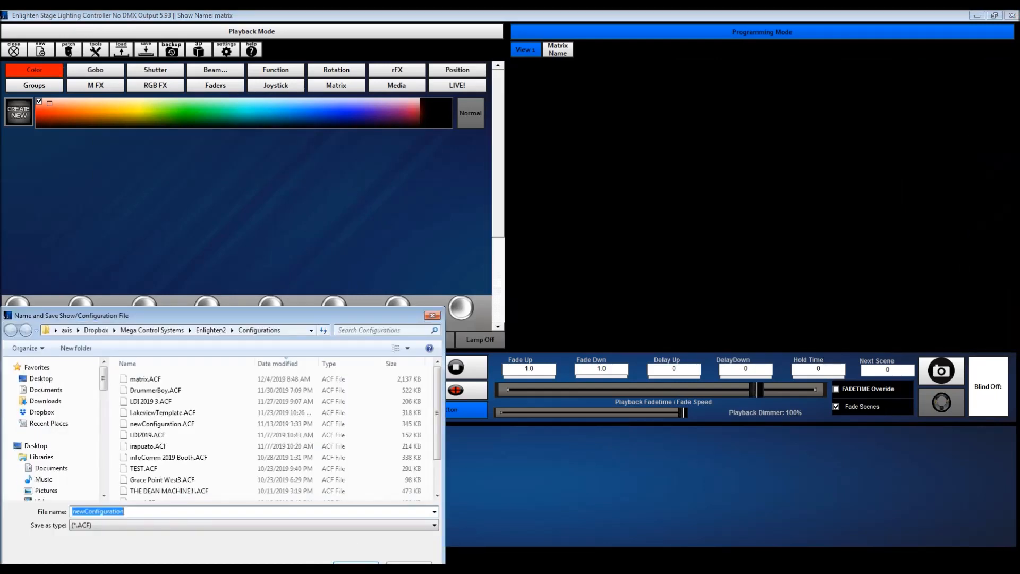
{"action": "type", "text": "matrix"}
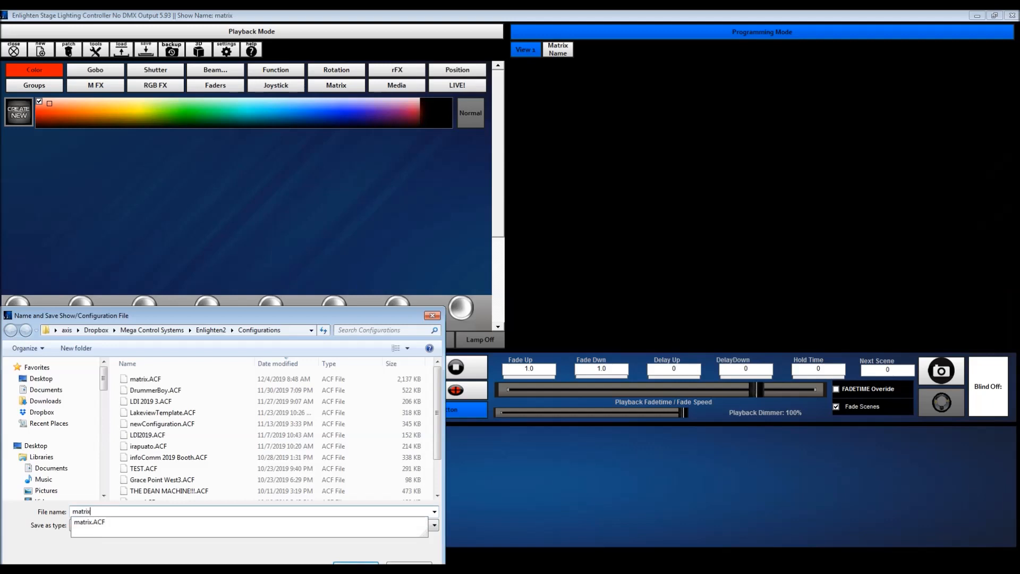
{"action": "key", "text": "Return"}
{"action": "left_click", "coordinate": [541, 306]}
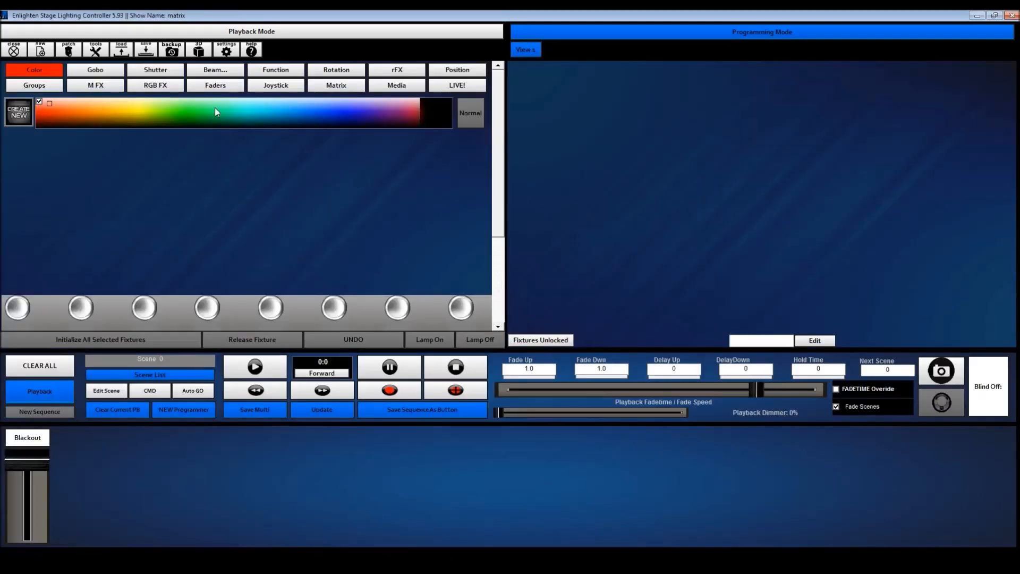
Load the Mega-Lite Axis Grid [152ch] profile for patching and review its channel list
{"action": "left_click", "coordinate": [71, 52]}
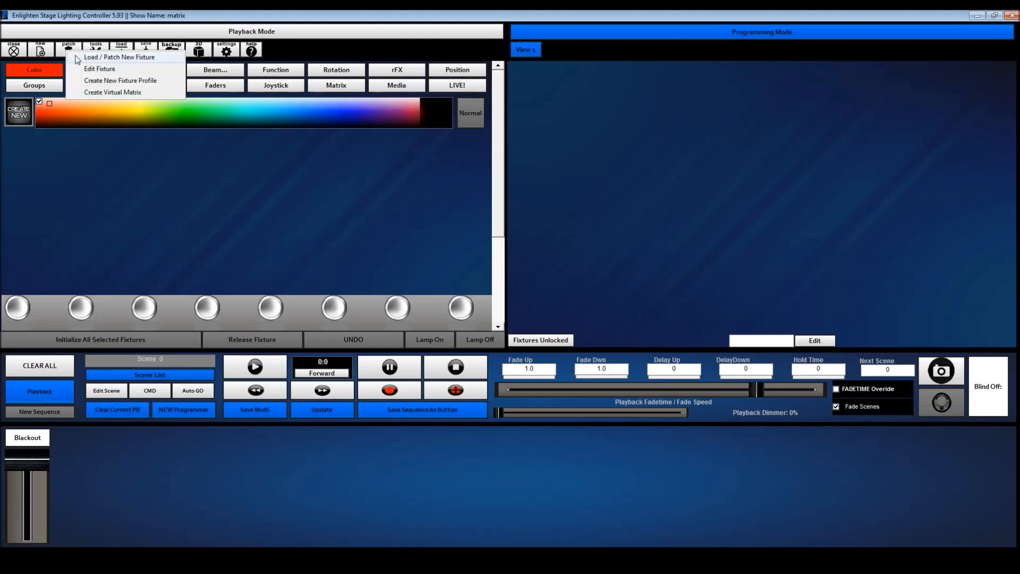
{"action": "left_click", "coordinate": [85, 57]}
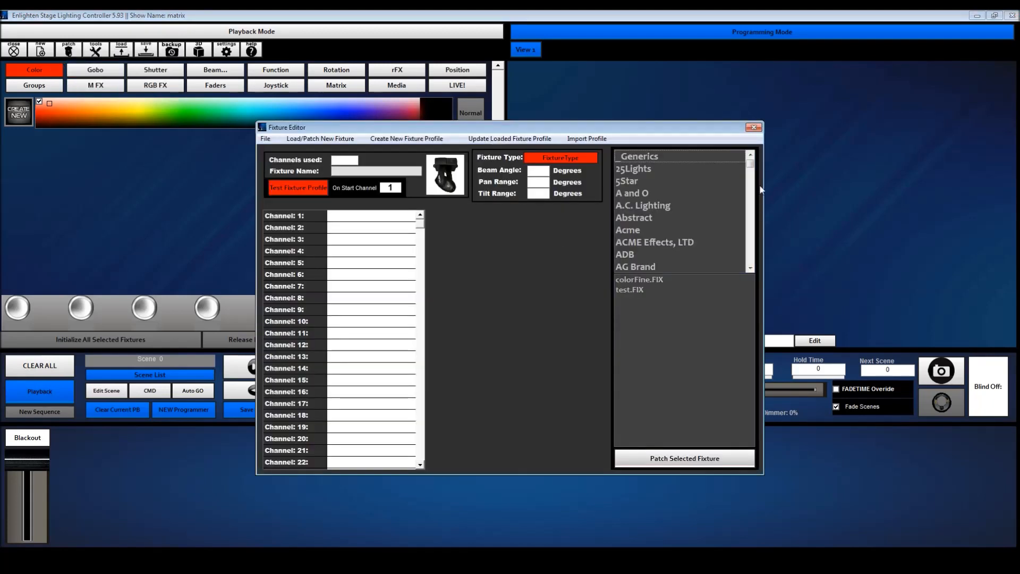
{"action": "left_click_drag", "start_coordinate": [753, 169], "coordinate": [750, 212]}
{"action": "key", "text": "m"}
{"action": "key", "text": "m"}
{"action": "key", "text": "m"}
{"action": "key", "text": "m"}
{"action": "key", "text": "m"}
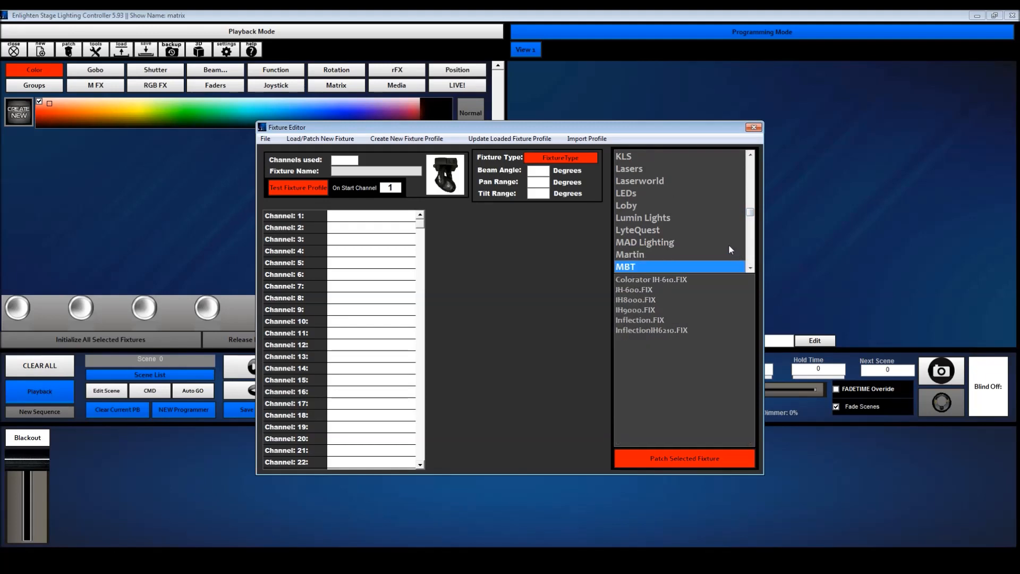
{"action": "key", "text": "m"}
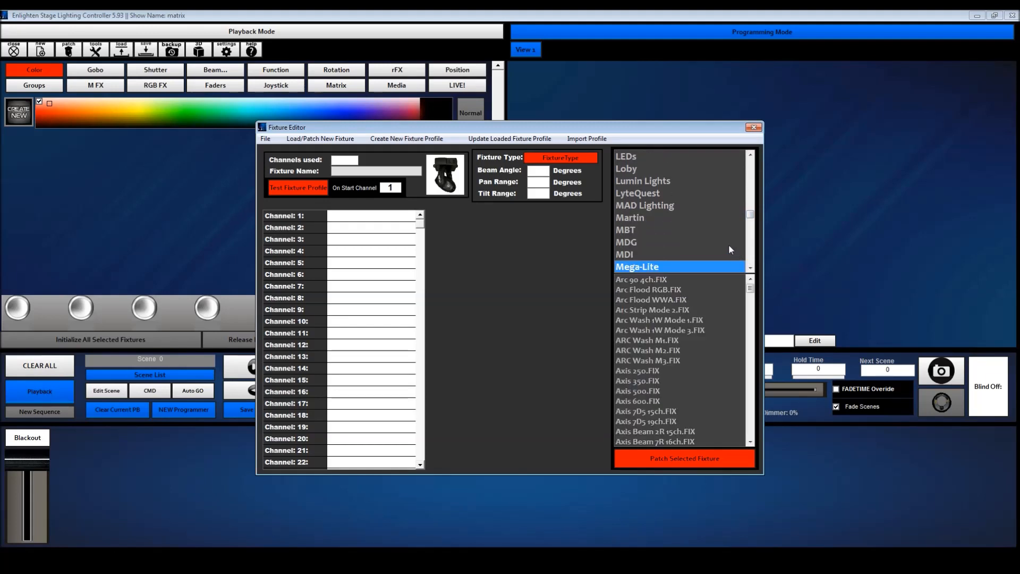
{"action": "mouse_move", "coordinate": [751, 291]}
{"action": "left_mouse_down"}
{"action": "mouse_move", "coordinate": [749, 317]}
{"action": "mouse_move", "coordinate": [750, 300]}
{"action": "left_mouse_up"}
{"action": "left_click", "coordinate": [651, 300]}
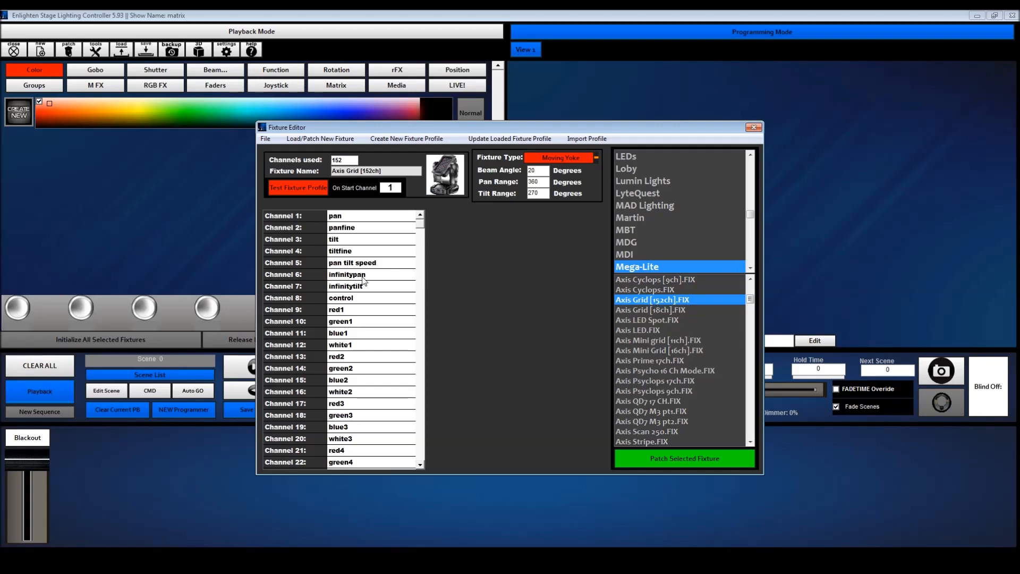
{"action": "mouse_move", "coordinate": [417, 227]}
{"action": "left_mouse_down"}
{"action": "mouse_move", "coordinate": [424, 458]}
{"action": "mouse_move", "coordinate": [428, 228]}
{"action": "left_mouse_up"}
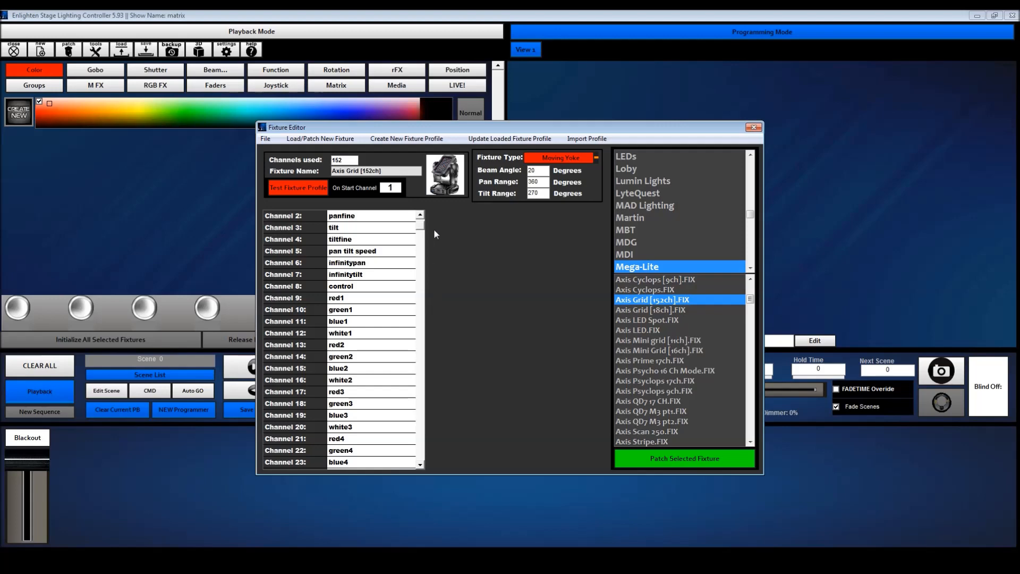
Patch eight Axis Grid [152ch] fixtures from channel 1 of Universe 1, adding the extra universes needed, and close the fixture editor
{"action": "left_click", "coordinate": [684, 460]}
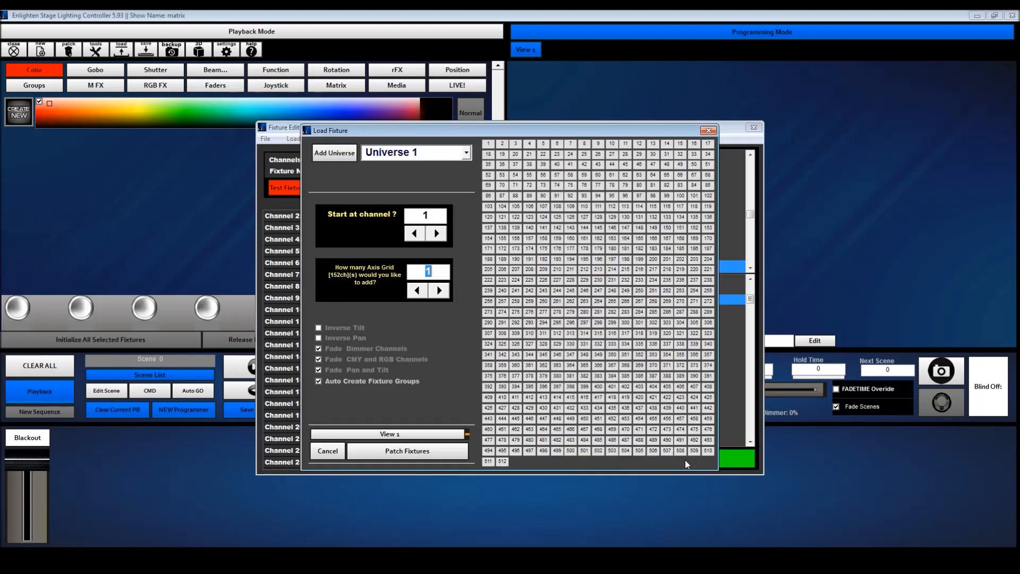
{"action": "left_click", "coordinate": [439, 290]}
{"action": "left_click", "coordinate": [439, 290]}
{"action": "left_click", "coordinate": [439, 290]}
{"action": "left_click", "coordinate": [439, 291]}
{"action": "left_click", "coordinate": [439, 290]}
{"action": "left_click", "coordinate": [439, 291]}
{"action": "left_click", "coordinate": [439, 290]}
{"action": "left_click", "coordinate": [433, 454]}
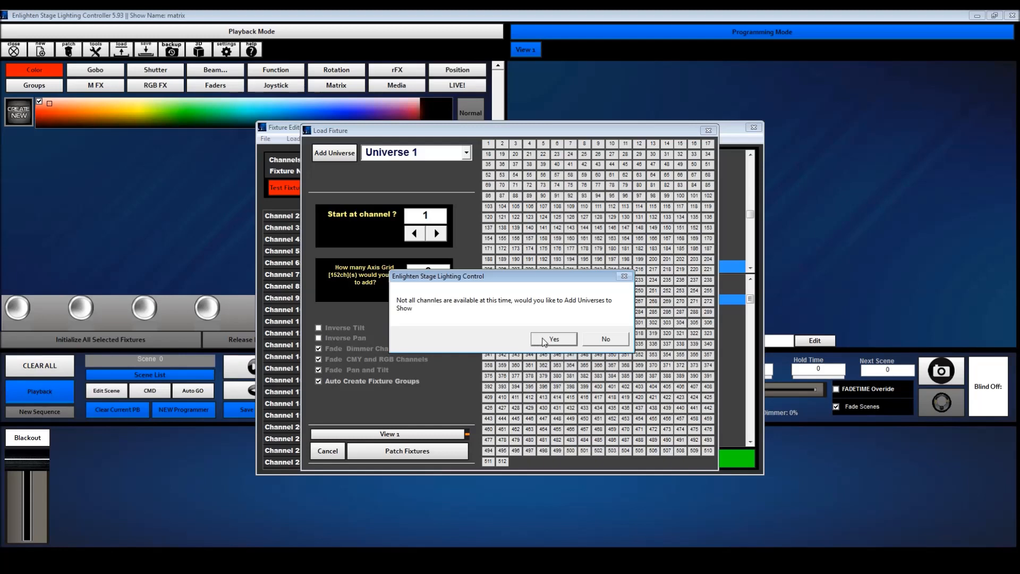
{"action": "left_click", "coordinate": [551, 344]}
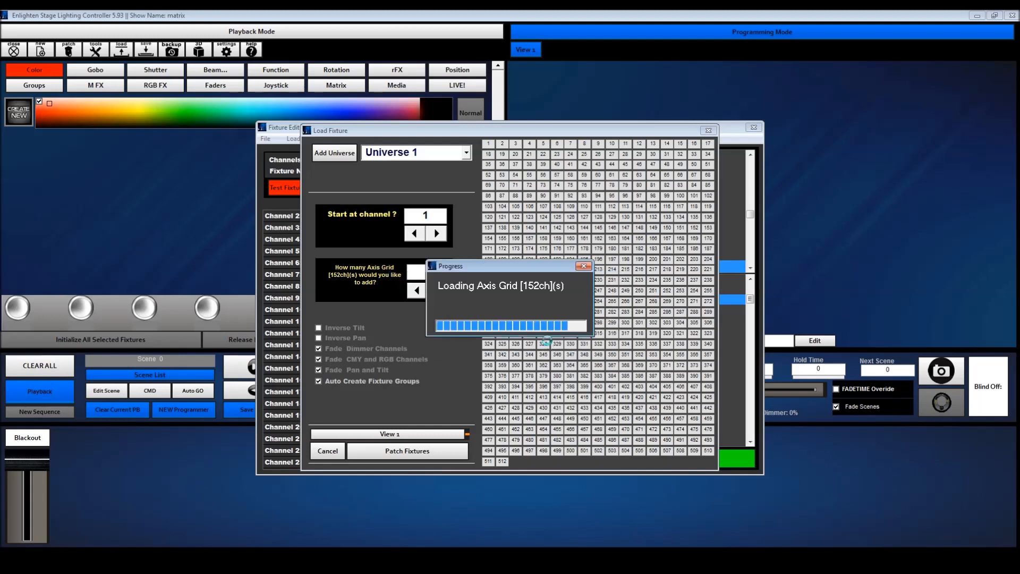
{"action": "left_click", "coordinate": [549, 338]}
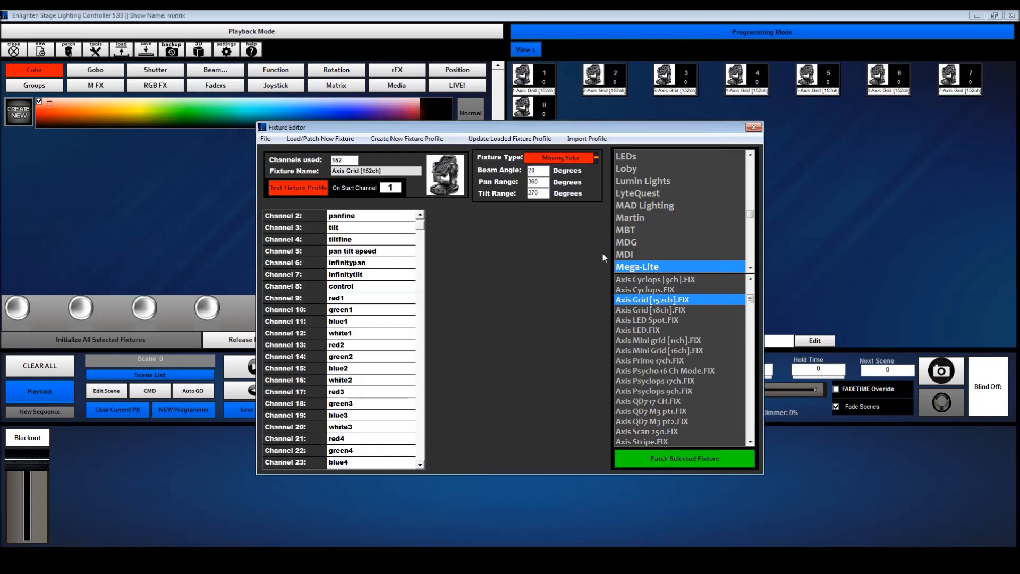
{"action": "left_click", "coordinate": [754, 128]}
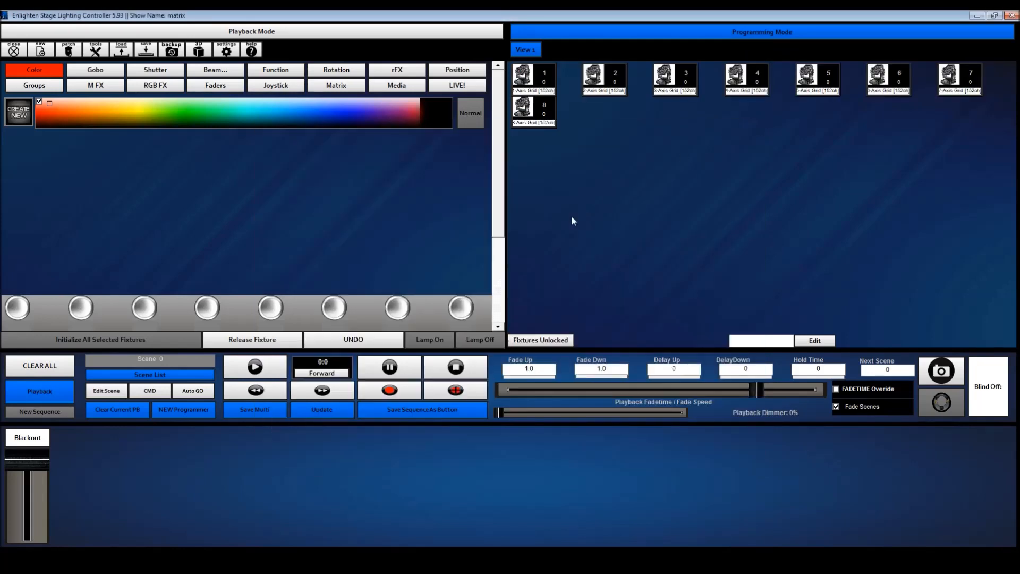
Check the start channel and universe in the properties of the eighth Axis Grid fixture
{"action": "left_click", "coordinate": [536, 123]}
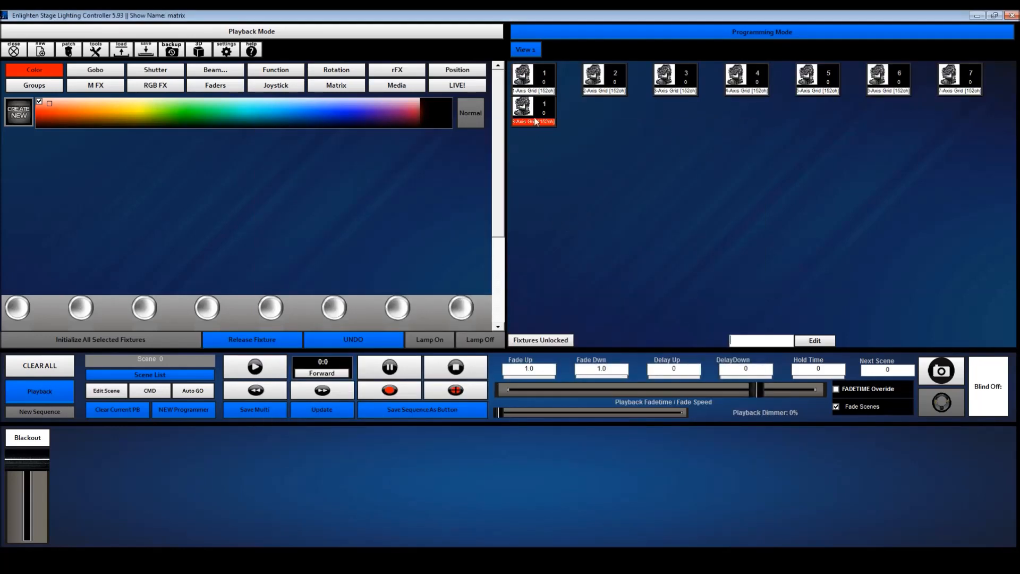
{"action": "right_click", "coordinate": [536, 123]}
{"action": "left_click", "coordinate": [580, 170]}
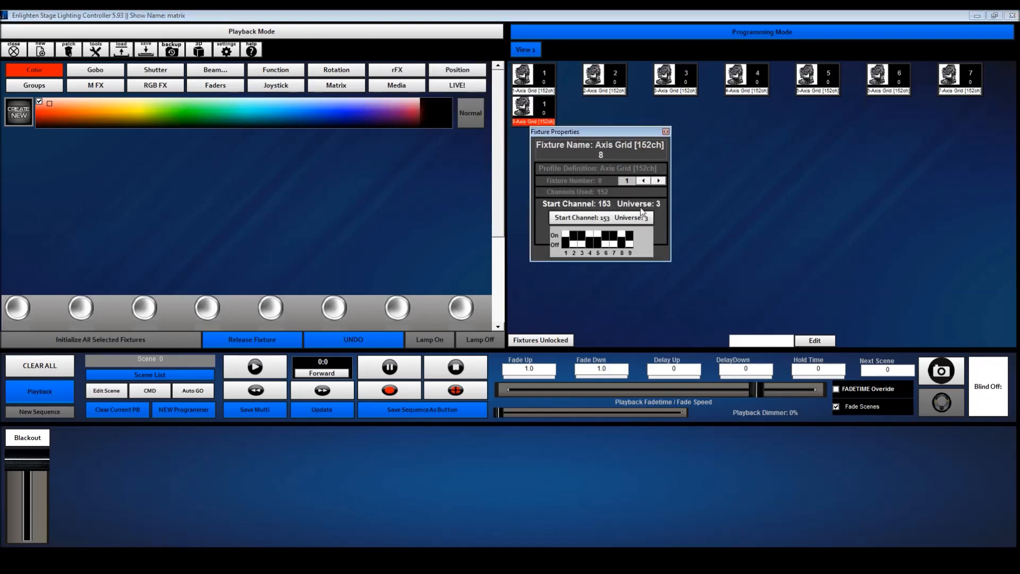
{"action": "left_click", "coordinate": [666, 131]}
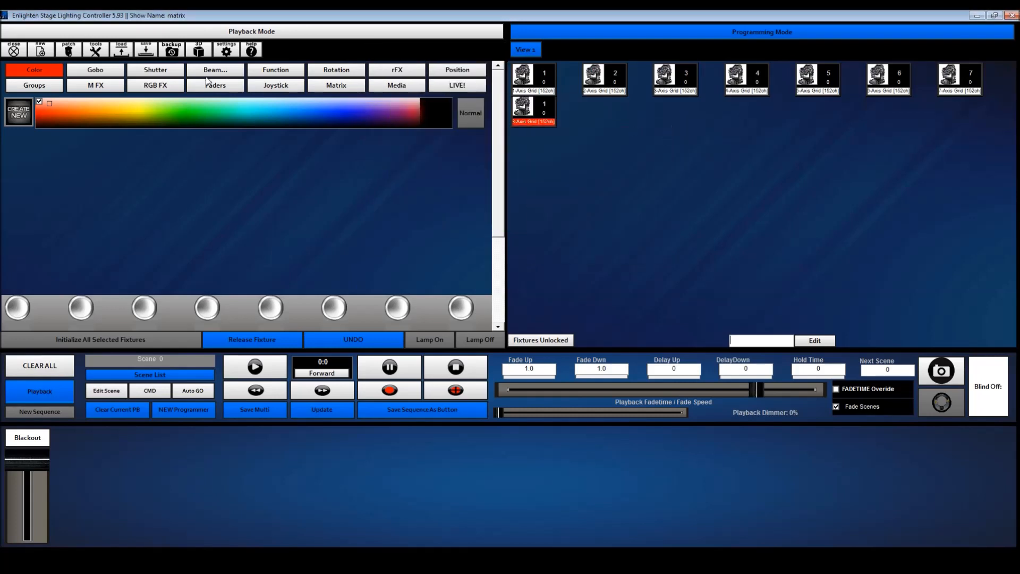
Examine the DMX channel configuration to see how channels are occupied in Universes 1, 2 and 3
{"action": "left_click", "coordinate": [90, 52]}
{"action": "mouse_move", "coordinate": [118, 58]}
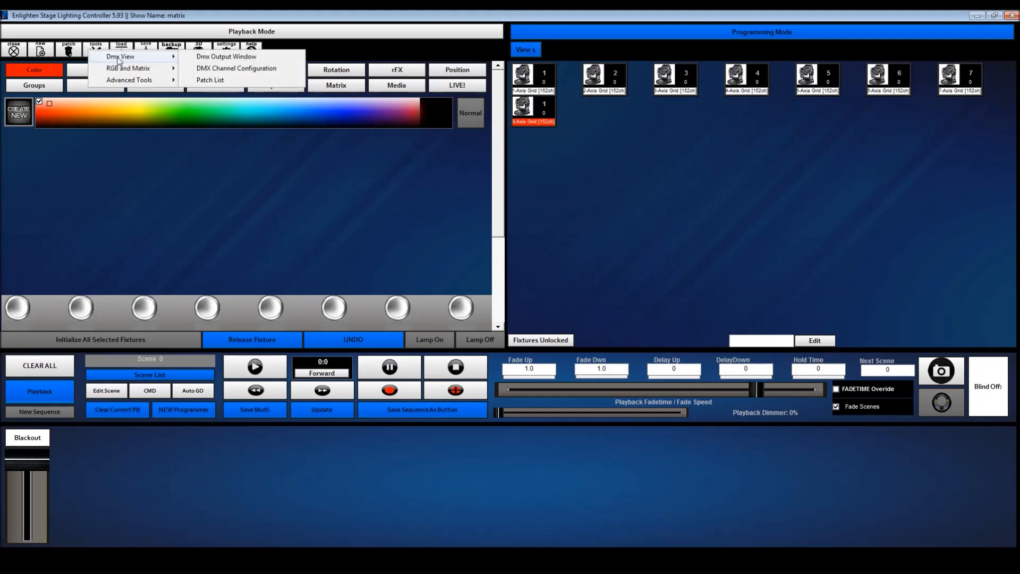
{"action": "left_click", "coordinate": [242, 67]}
{"action": "left_click", "coordinate": [467, 154]}
{"action": "left_click", "coordinate": [452, 159]}
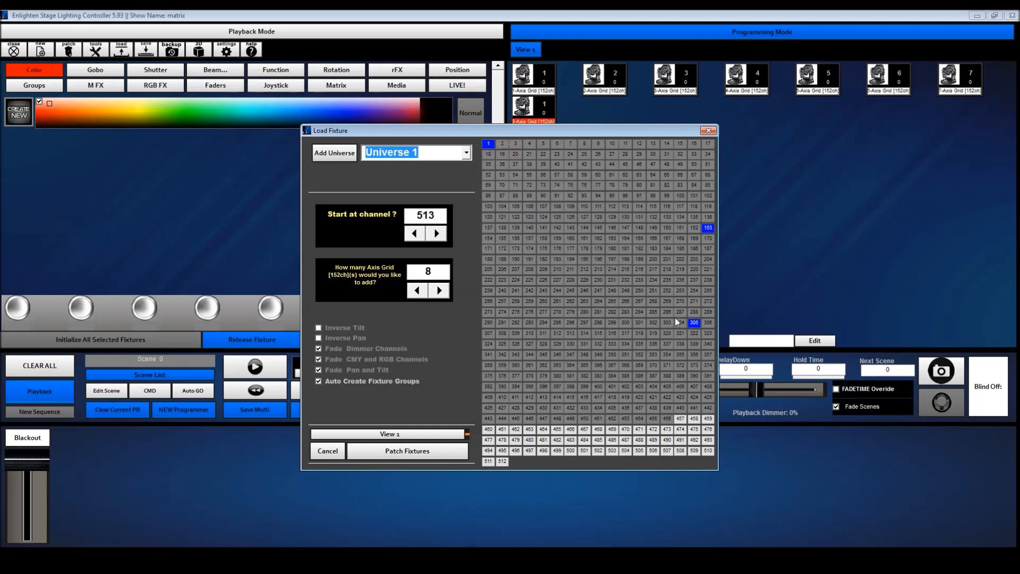
{"action": "left_click", "coordinate": [466, 154]}
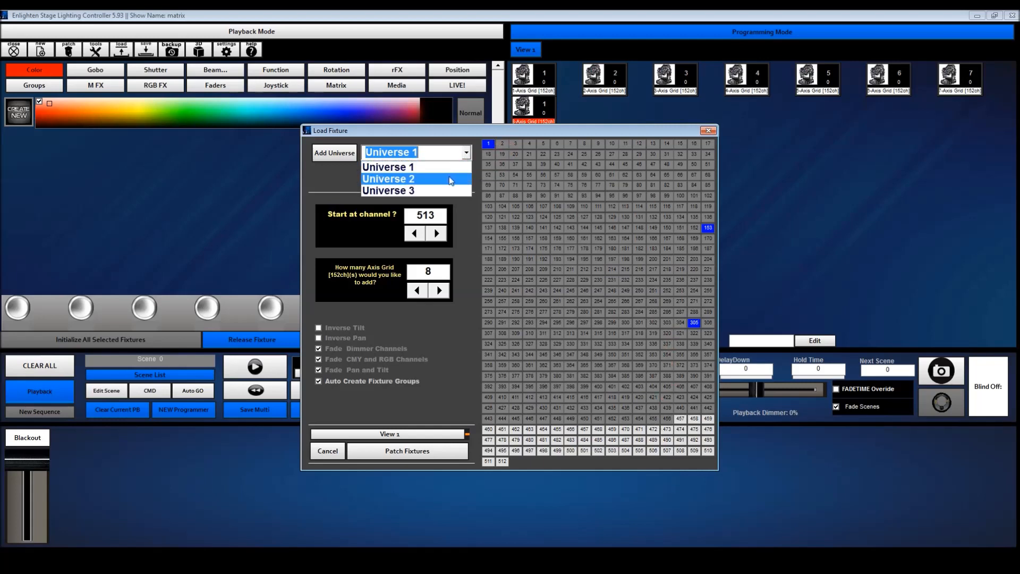
{"action": "left_click", "coordinate": [452, 180]}
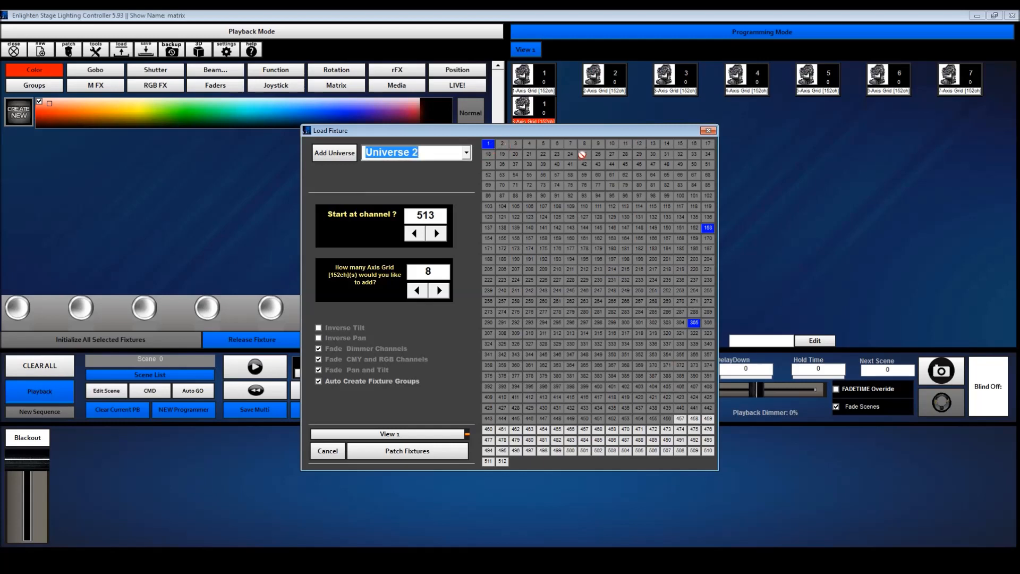
{"action": "left_click", "coordinate": [466, 154]}
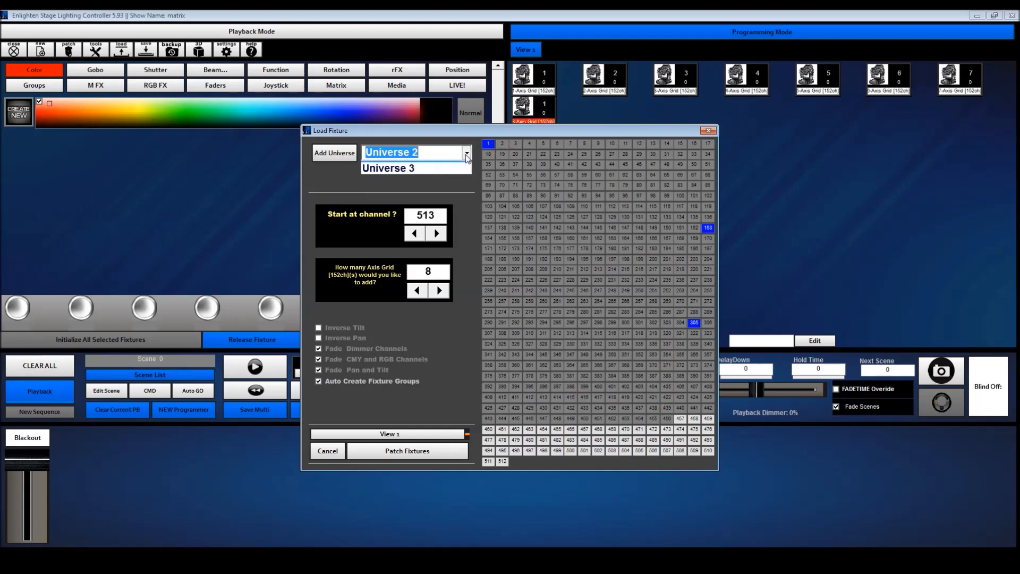
{"action": "left_click", "coordinate": [442, 191]}
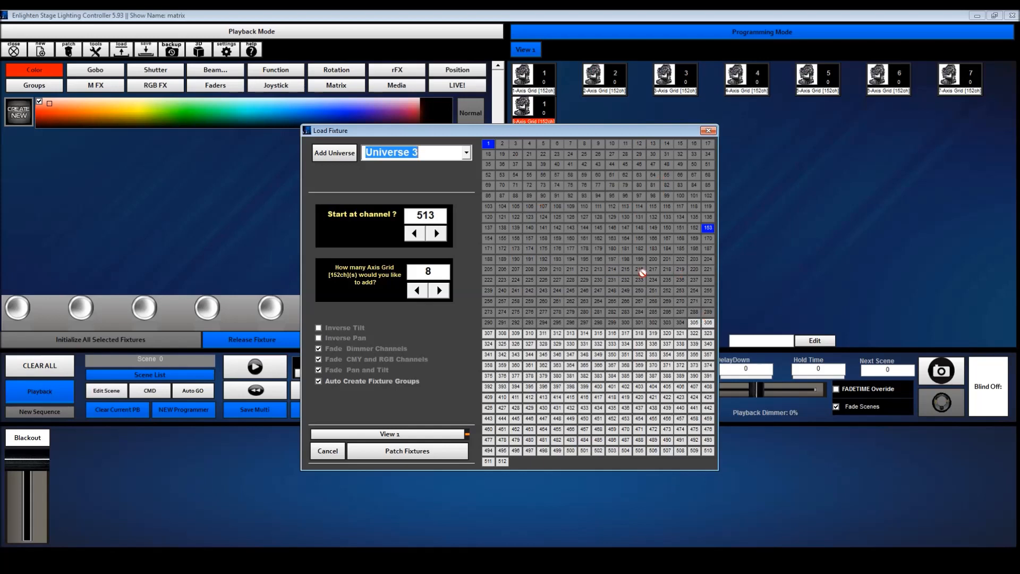
{"action": "left_click", "coordinate": [709, 132]}
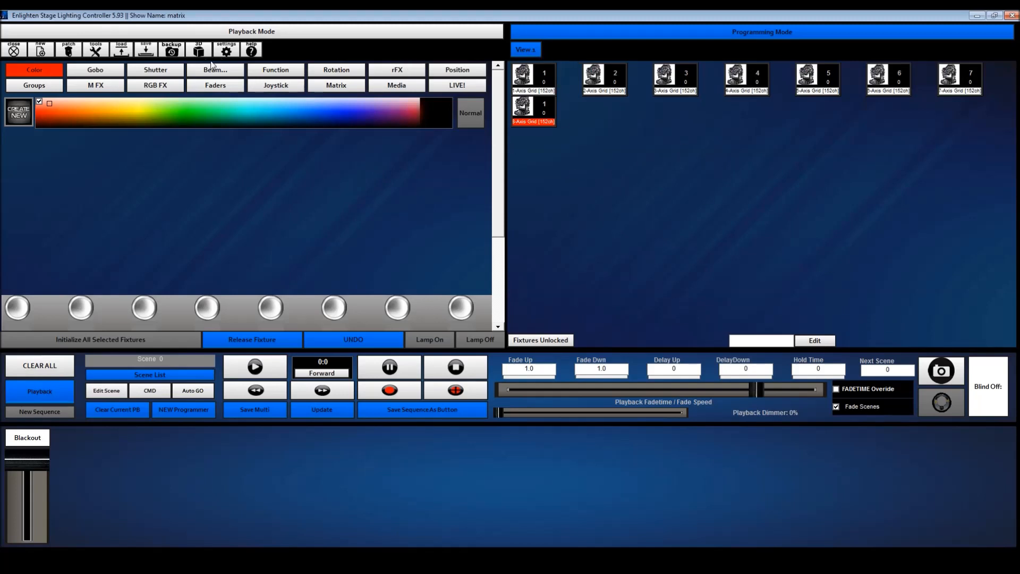
Create a virtual matrix 18 wide by 6 high, keeping the default matrix name
{"action": "left_click", "coordinate": [68, 54]}
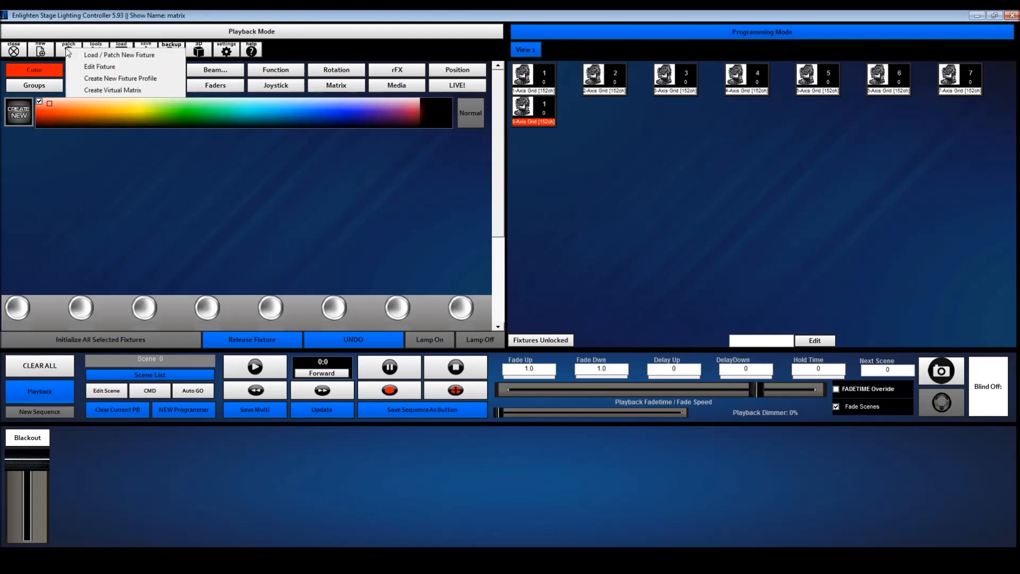
{"action": "left_click", "coordinate": [91, 91]}
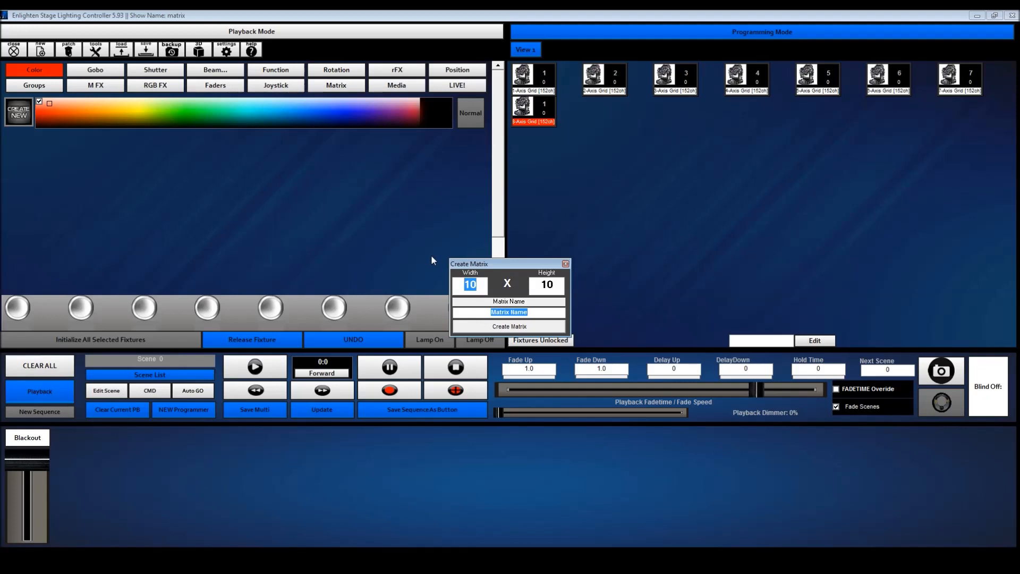
{"action": "type", "text": "18"}
{"action": "key", "text": "Tab"}
{"action": "left_click", "coordinate": [523, 326]}
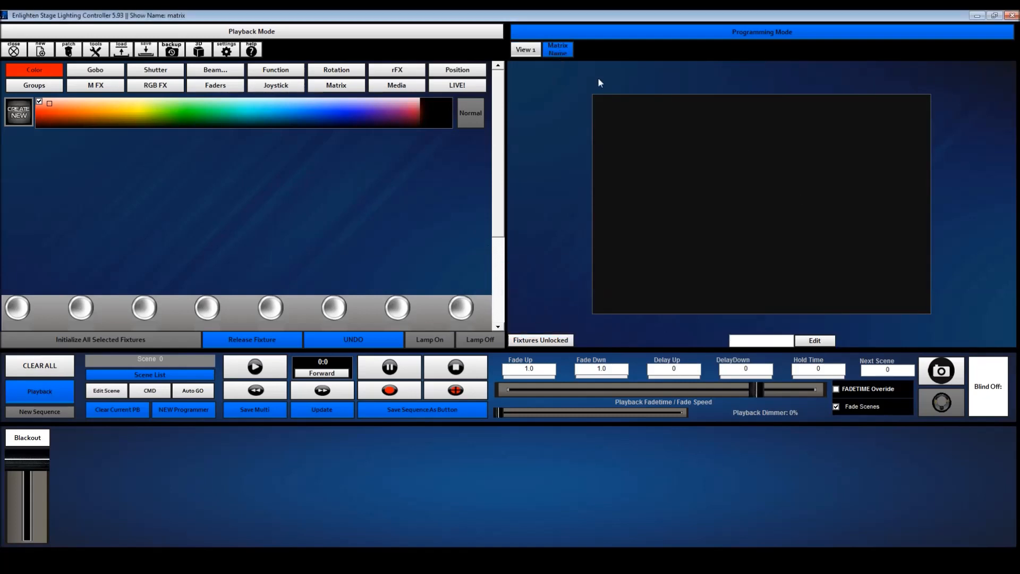
Address the matrix by placing Axis Grid fixtures 1, 2 and 3 side by side along the top row, left to right
{"action": "left_click", "coordinate": [815, 341]}
{"action": "left_click", "coordinate": [322, 244]}
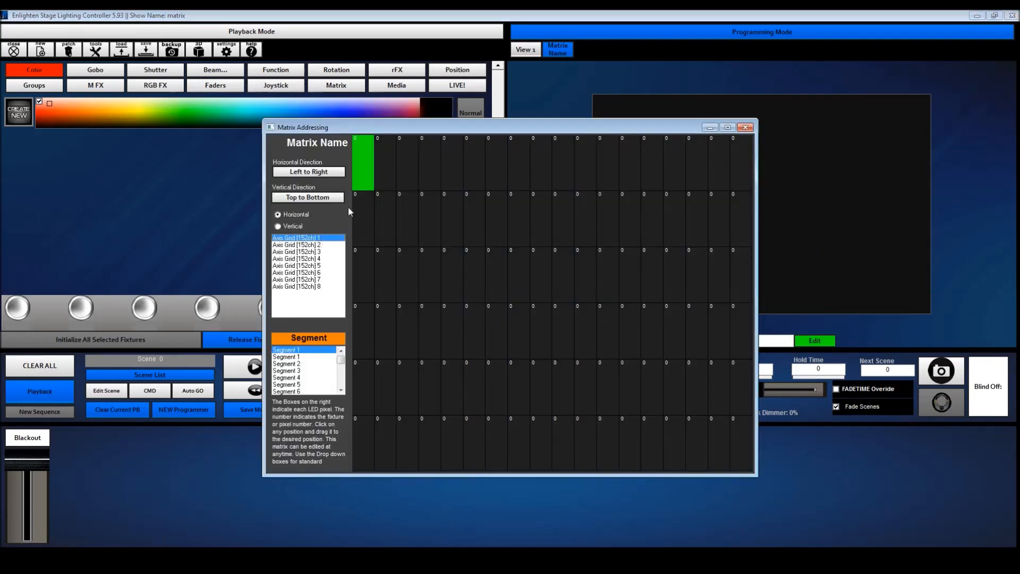
{"action": "left_click", "coordinate": [367, 163]}
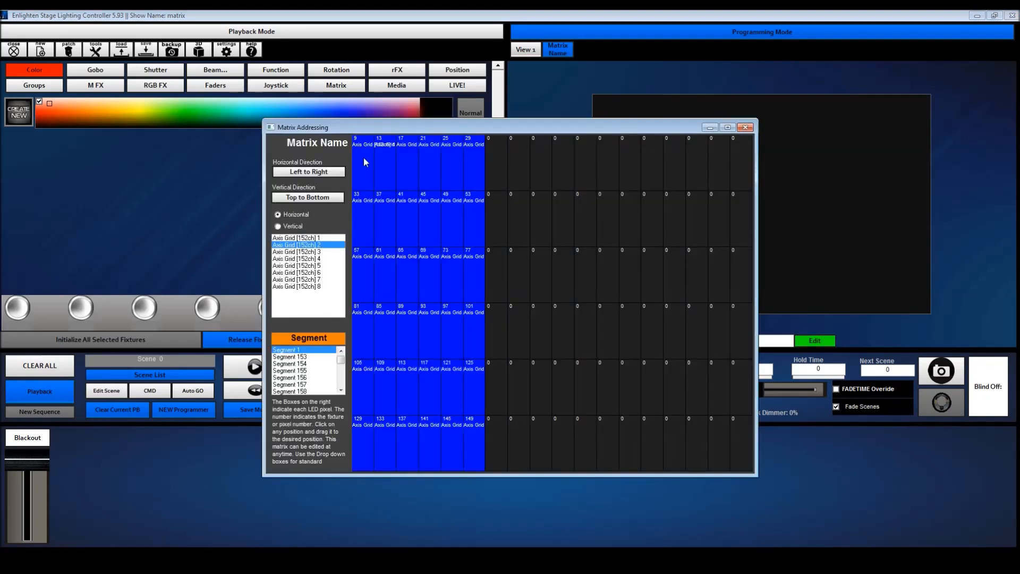
{"action": "left_click", "coordinate": [493, 164]}
{"action": "left_click", "coordinate": [632, 171]}
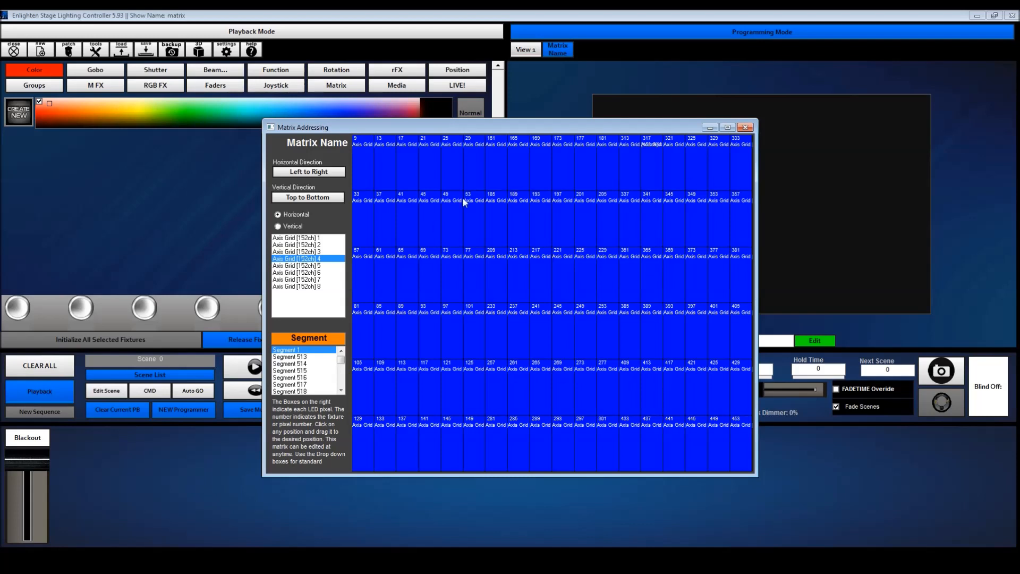
{"action": "left_click", "coordinate": [745, 127]}
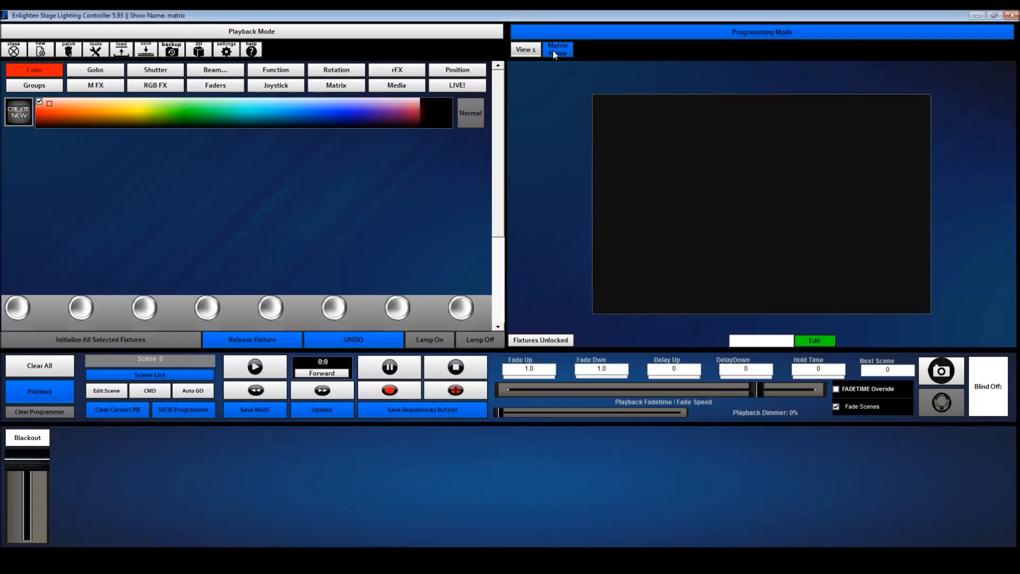
Color the whole matrix light blue, and apply the red-and-white striped RGB FX effect to it
{"action": "left_click", "coordinate": [255, 109]}
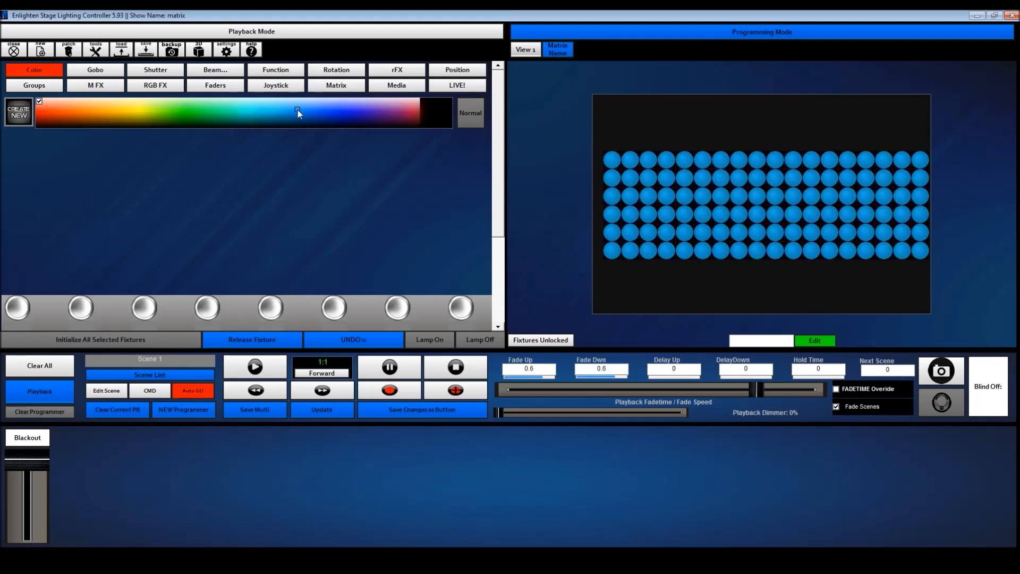
{"action": "left_click", "coordinate": [222, 108]}
{"action": "left_click", "coordinate": [225, 112]}
{"action": "left_click", "coordinate": [257, 112]}
{"action": "left_click", "coordinate": [164, 90]}
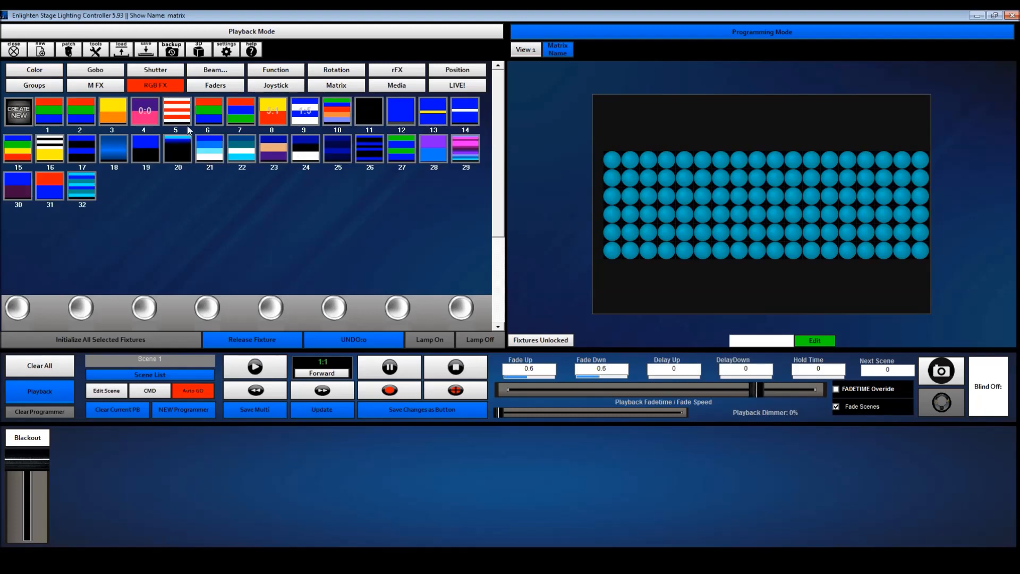
{"action": "left_click", "coordinate": [154, 110]}
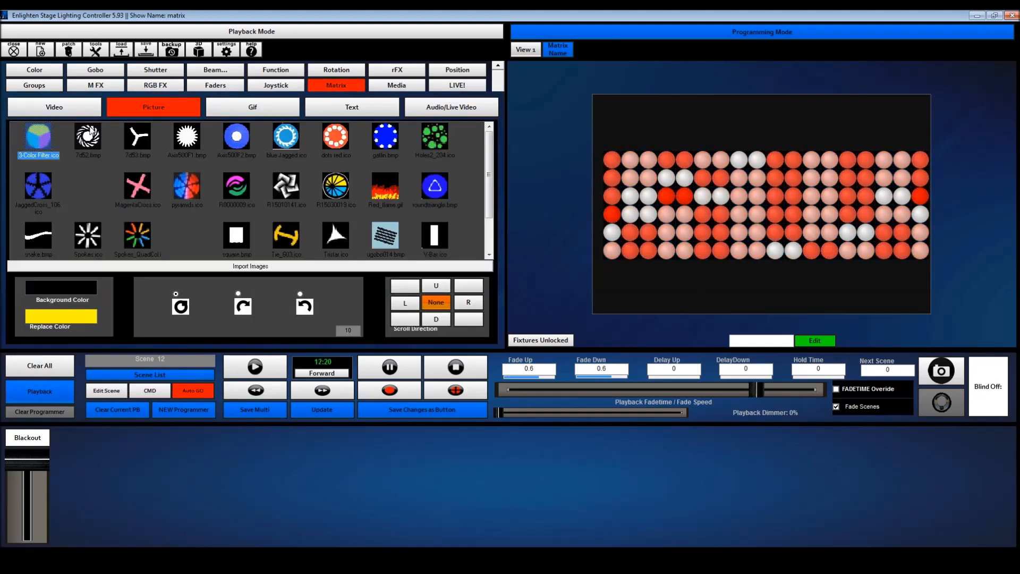
Run the pictures 7d53.bmp and Axir500F1.bmp on the matrix, followed by the animated come out.gif
{"action": "left_click", "coordinate": [144, 139]}
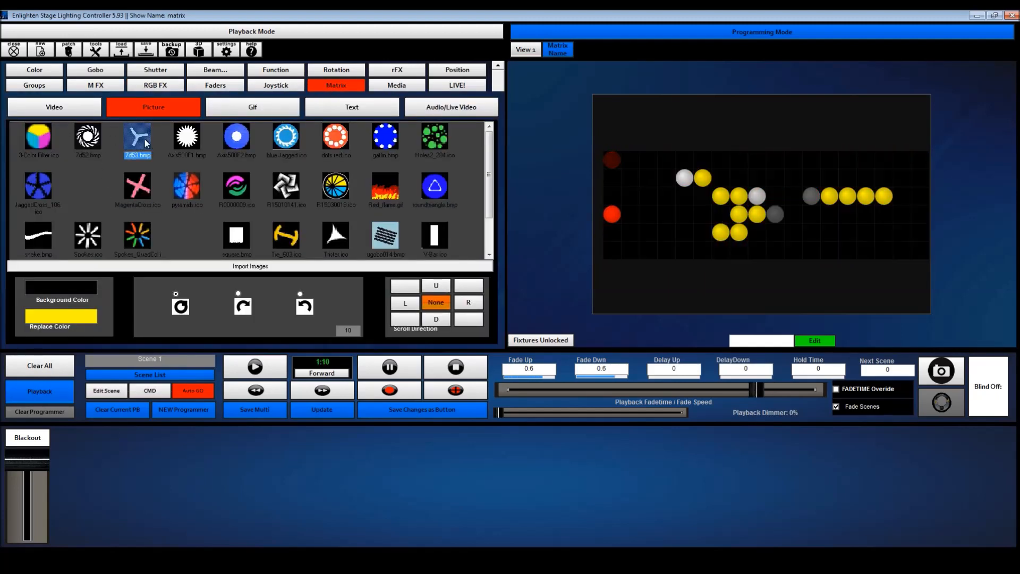
{"action": "left_click", "coordinate": [187, 136]}
{"action": "left_click", "coordinate": [253, 107]}
{"action": "left_click", "coordinate": [341, 181]}
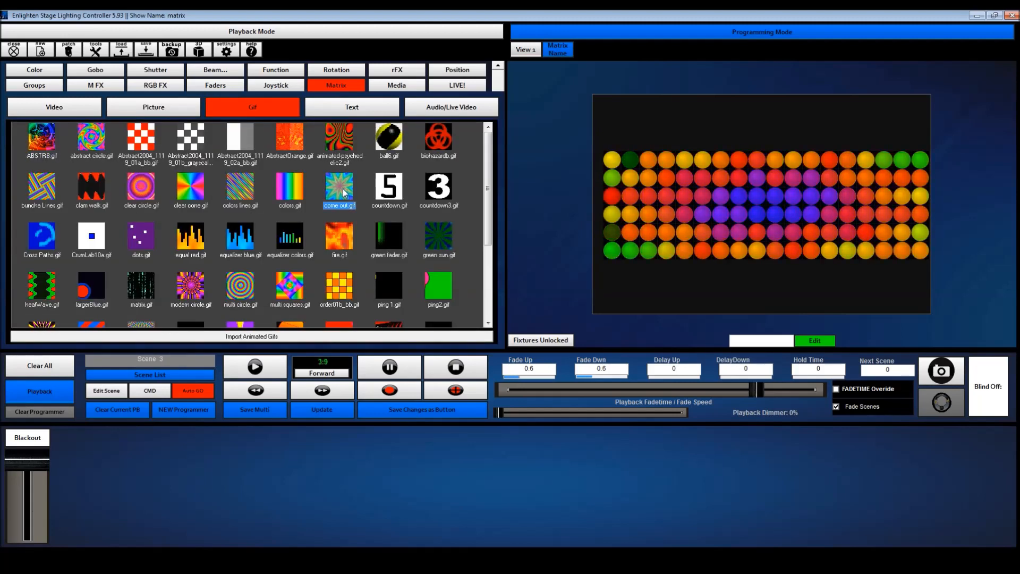
Apply the Multi Color EQ sound mode to the matrix, and review the other sound-to-matrix modes
{"action": "left_click", "coordinate": [451, 107]}
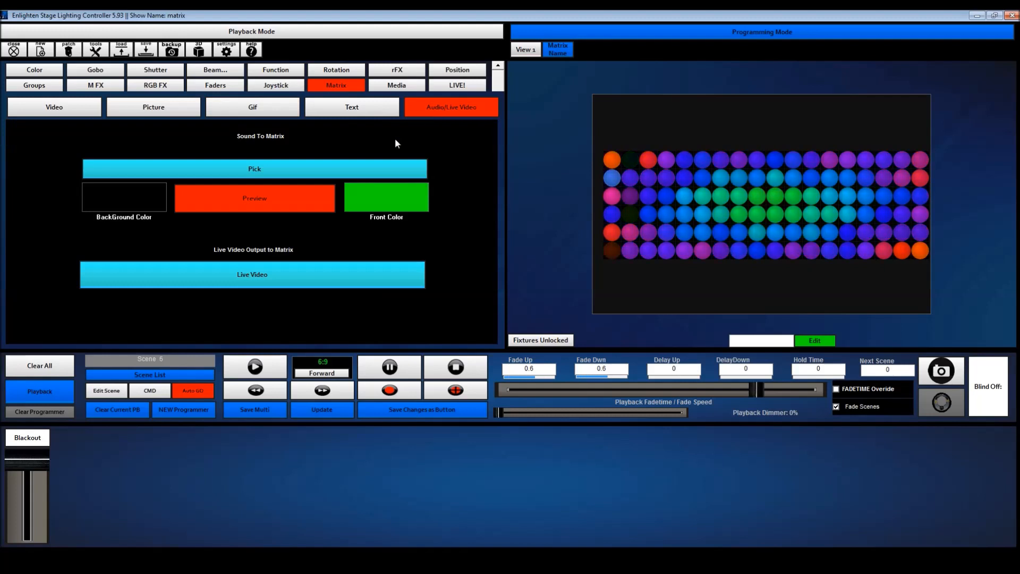
{"action": "left_click", "coordinate": [273, 169]}
{"action": "left_click", "coordinate": [152, 178]}
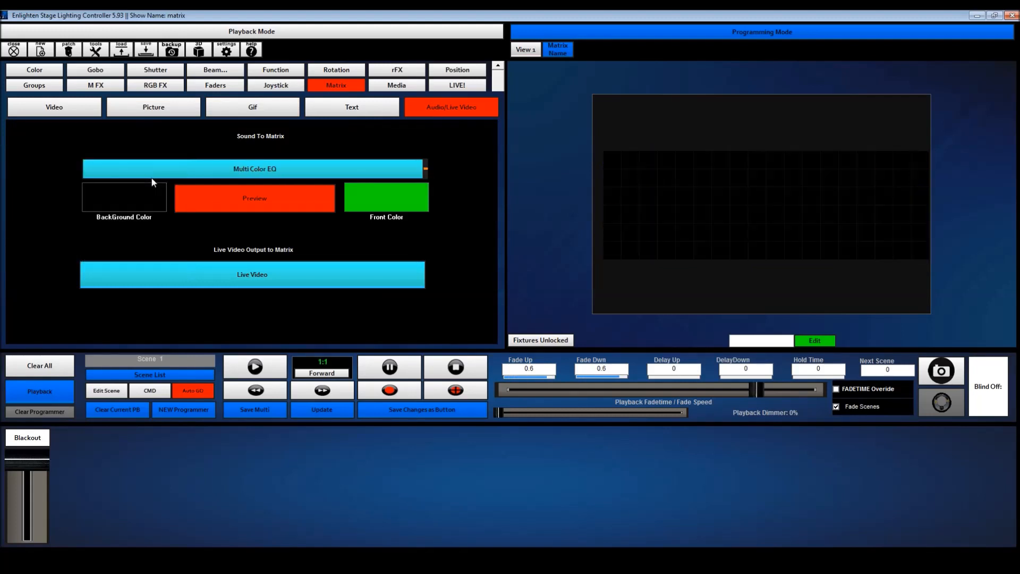
{"action": "left_click", "coordinate": [223, 173]}
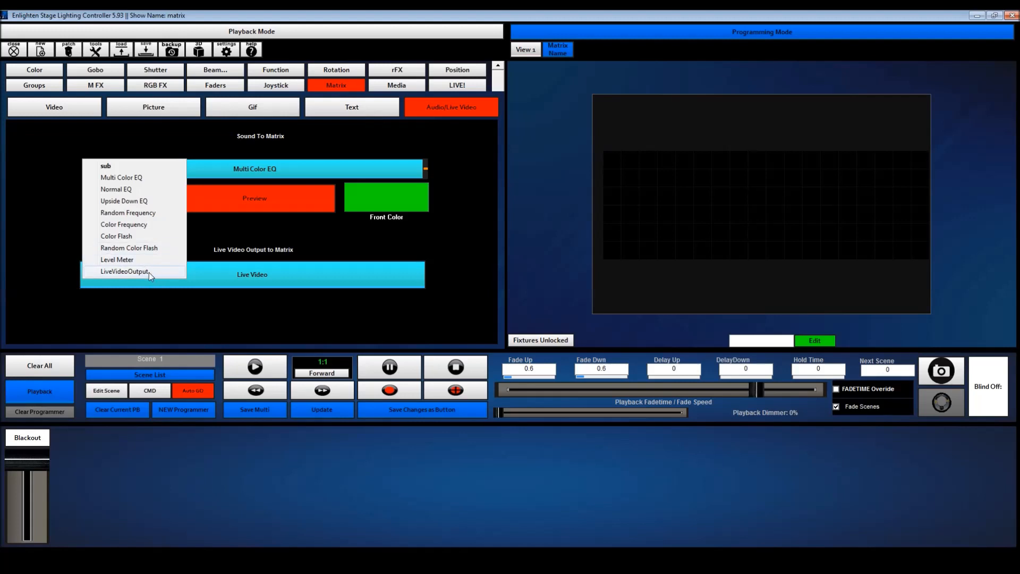
Look at the available media clips, and output live video to the matrix
{"action": "left_click", "coordinate": [391, 86]}
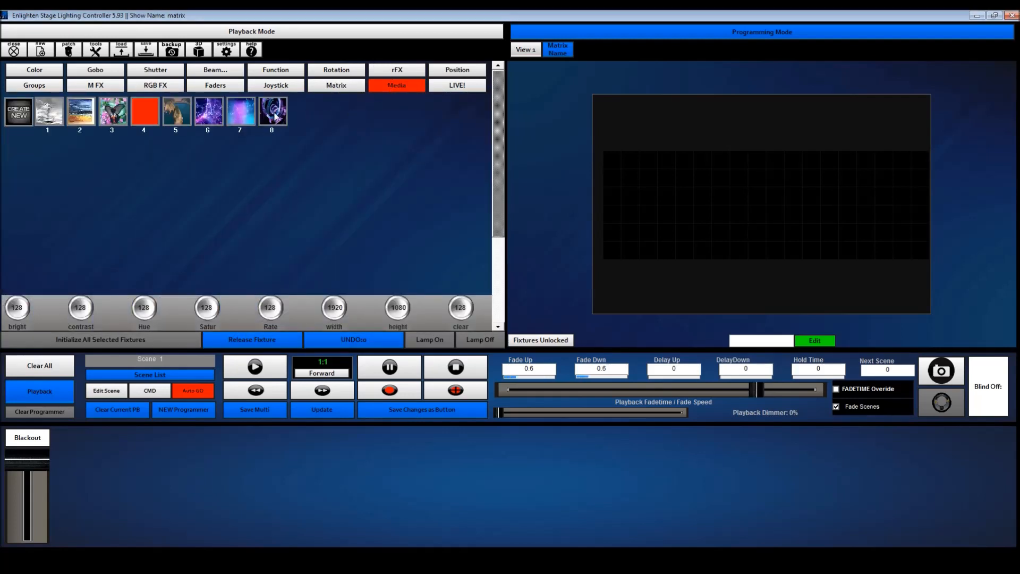
{"action": "left_click", "coordinate": [334, 87]}
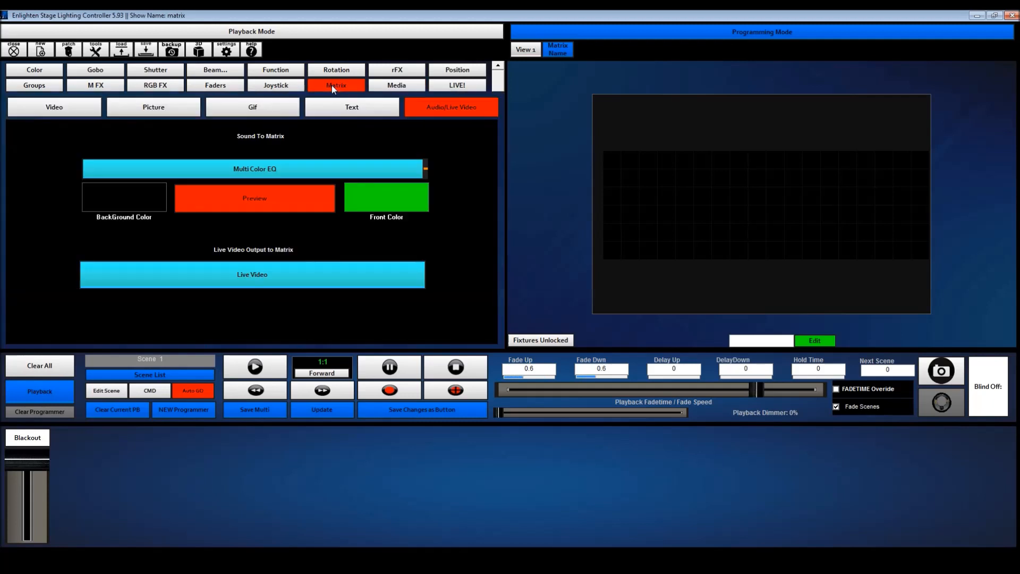
{"action": "left_click", "coordinate": [290, 275]}
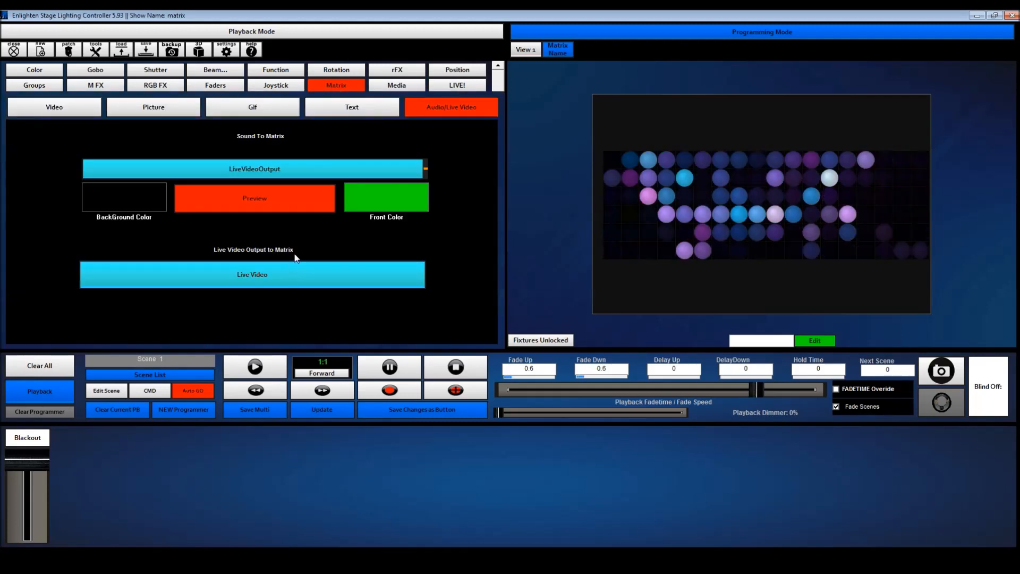
Play media clips 1, 3, 5, 7 and 8 on the matrix in turn, and clear all playback
{"action": "left_click", "coordinate": [397, 85]}
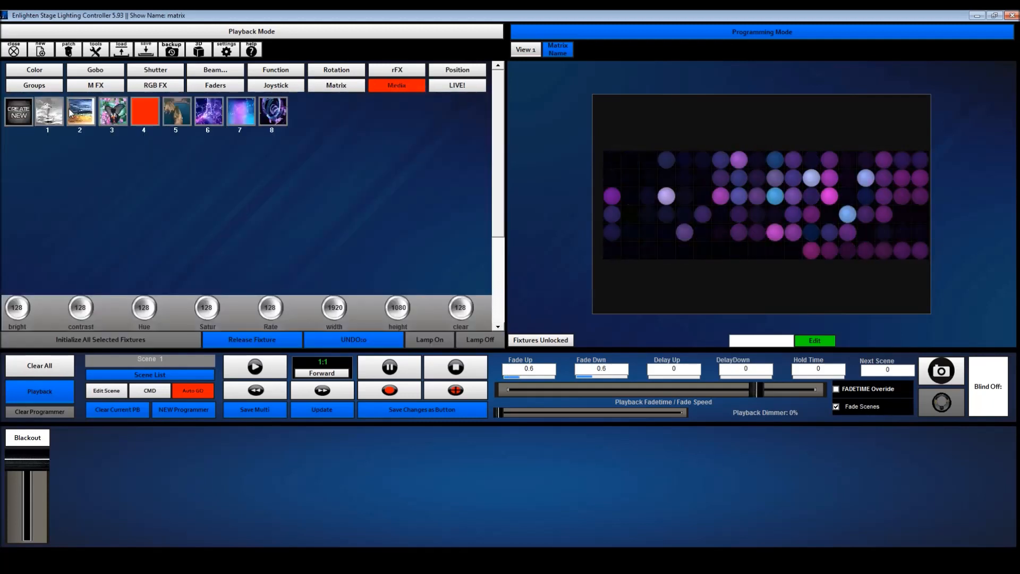
{"action": "left_click", "coordinate": [50, 113]}
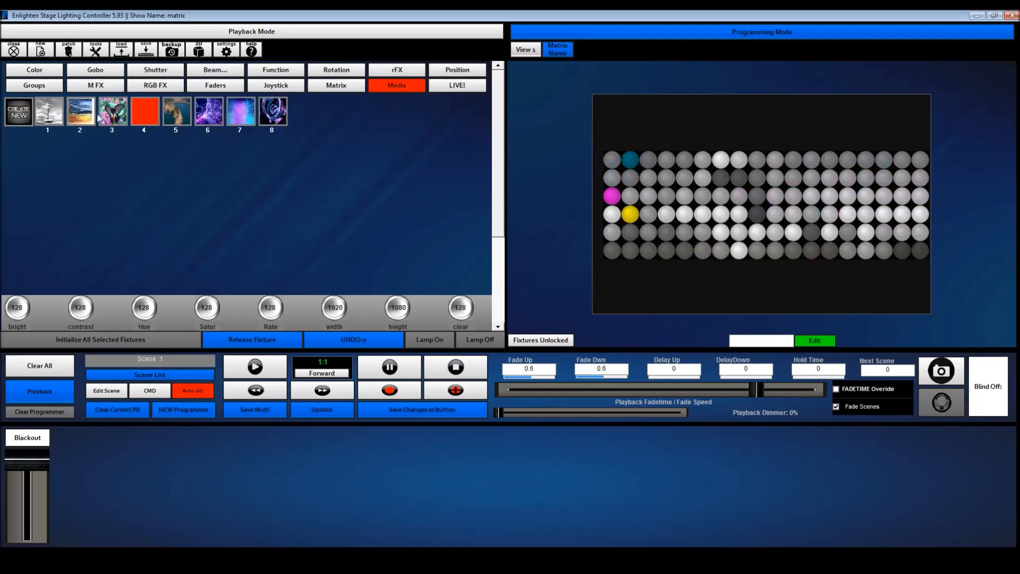
{"action": "left_click", "coordinate": [173, 116]}
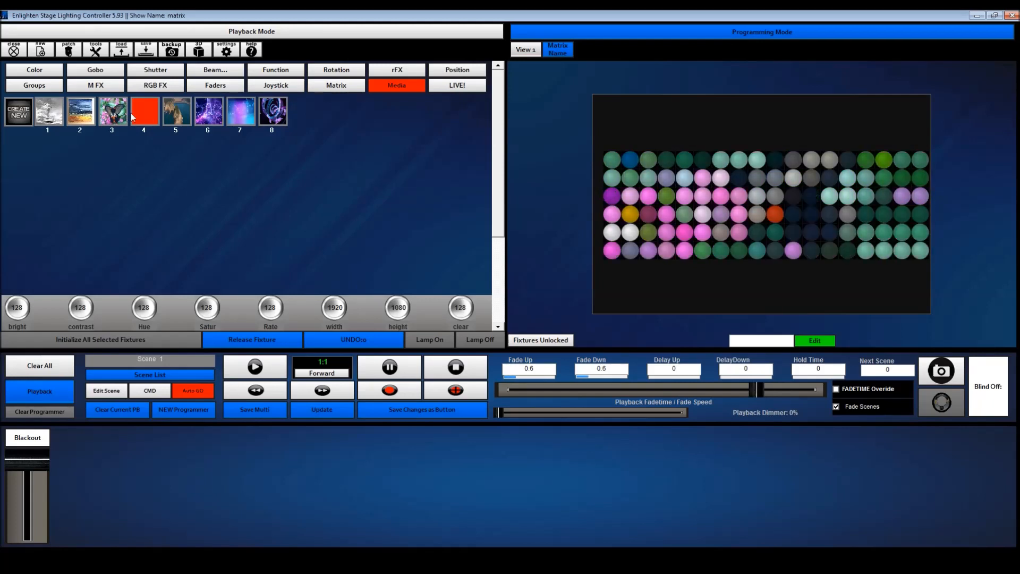
{"action": "left_click", "coordinate": [248, 115]}
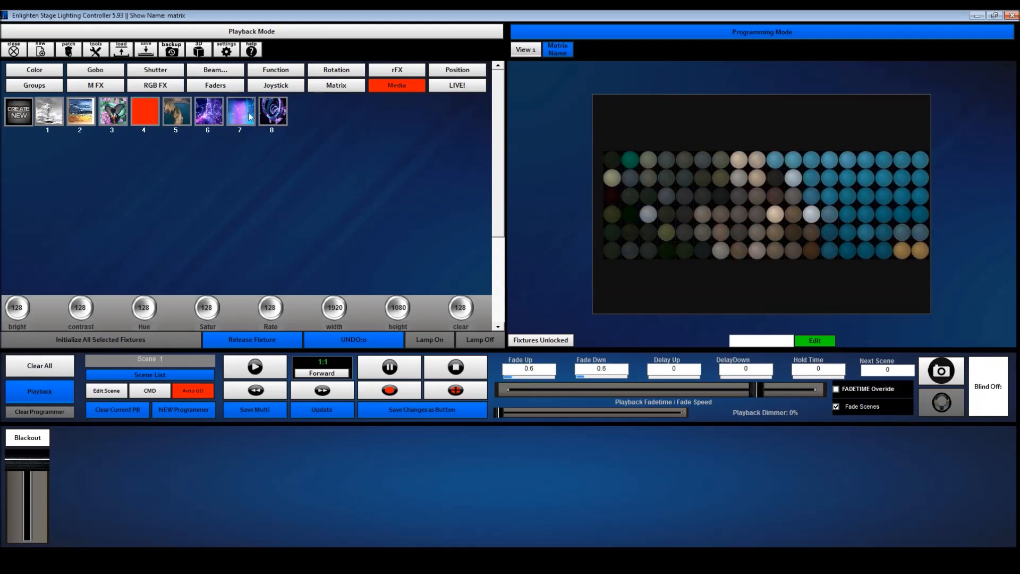
{"action": "left_click", "coordinate": [274, 115]}
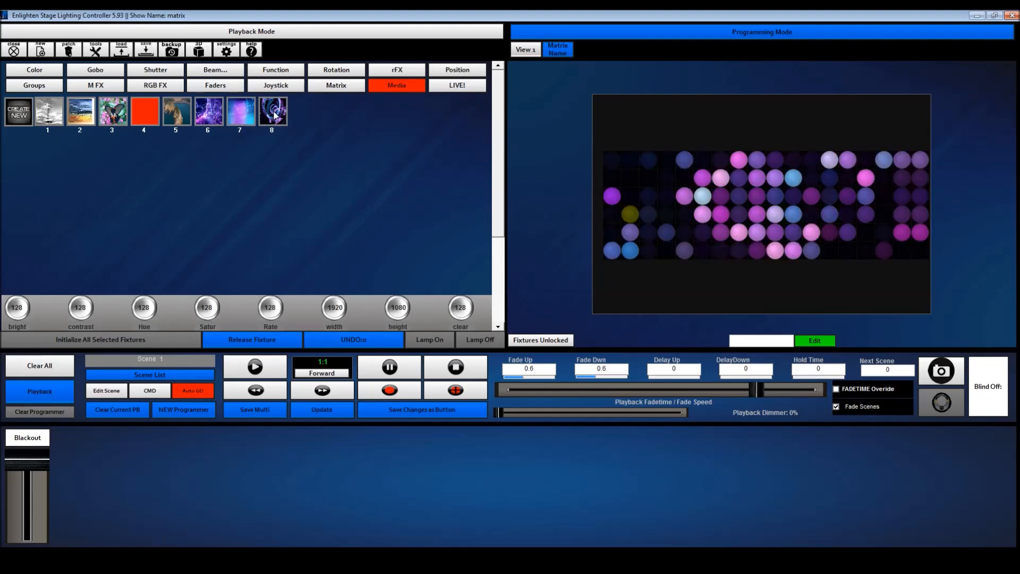
{"action": "left_click", "coordinate": [37, 372]}
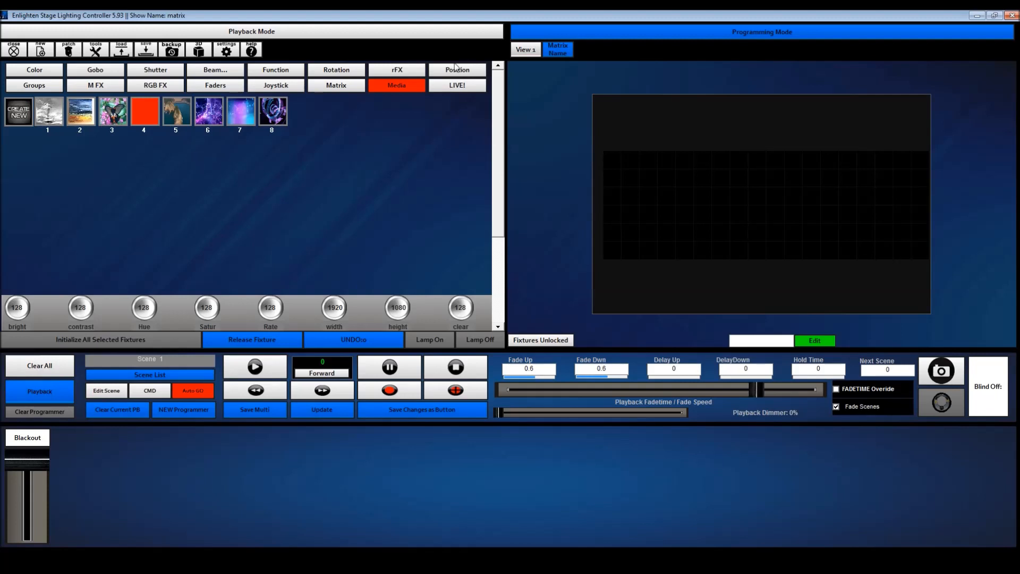
Return to the fixture view, deselect all fixtures, and bring up the channel fader controls
{"action": "left_click", "coordinate": [528, 51]}
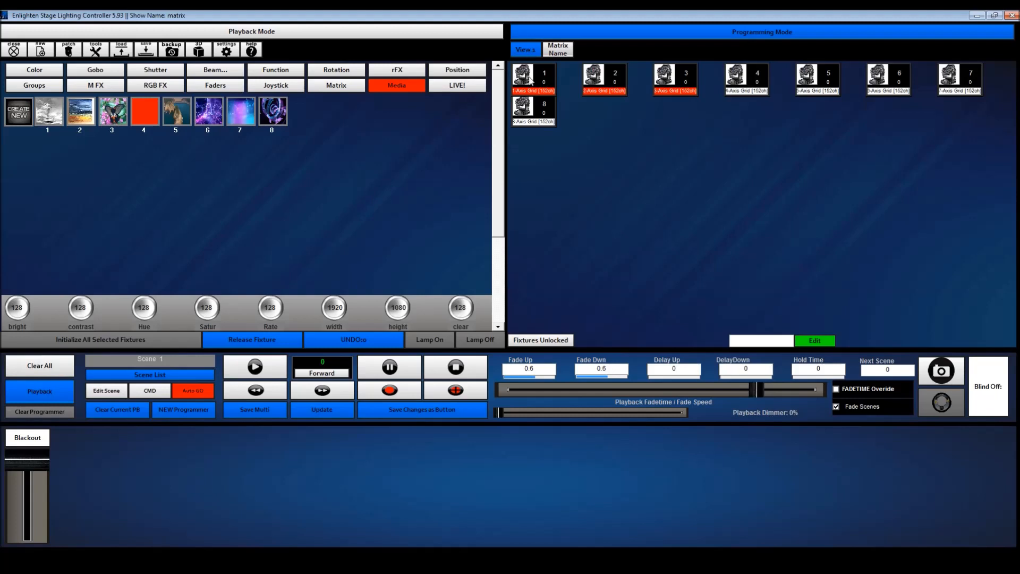
{"action": "left_click", "coordinate": [508, 81]}
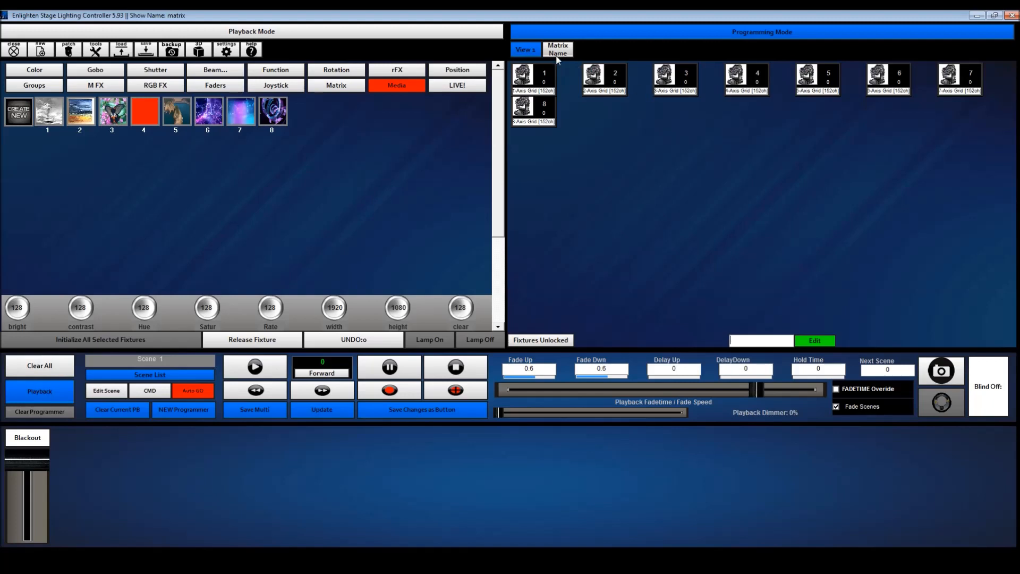
{"action": "left_click", "coordinate": [205, 84]}
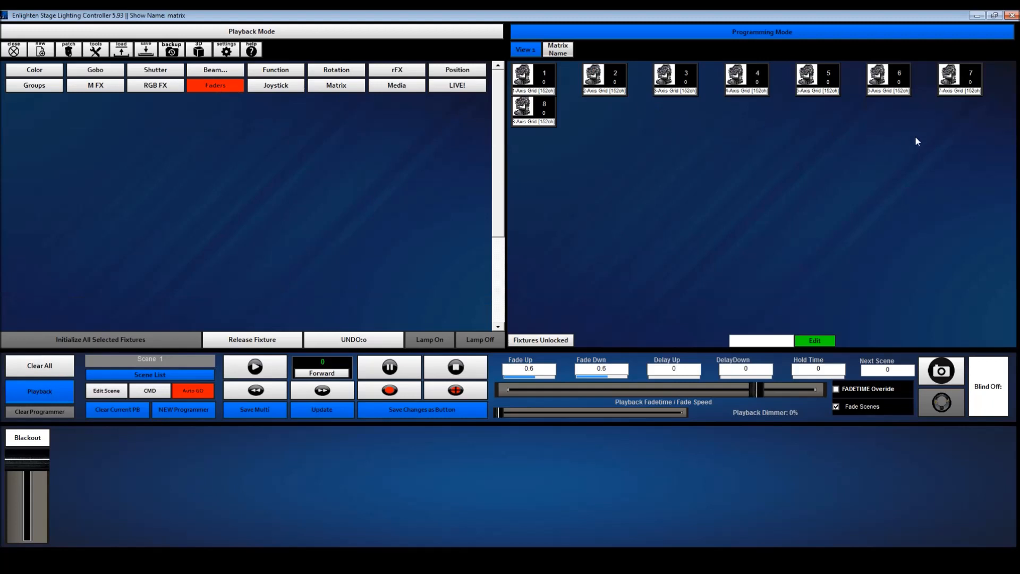
Select Axis Grid fixtures 1, 2, 3 and 4 in ascending order, and clear the selection
{"action": "left_click", "coordinate": [549, 80]}
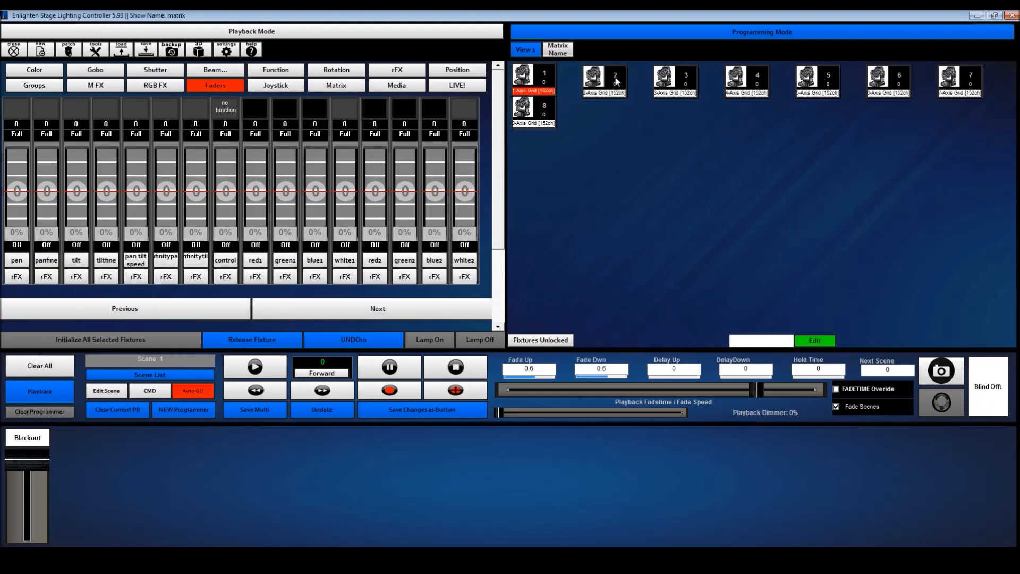
{"action": "left_click", "coordinate": [620, 80]}
{"action": "left_click", "coordinate": [675, 81]}
{"action": "left_click", "coordinate": [756, 93]}
{"action": "left_click", "coordinate": [773, 92]}
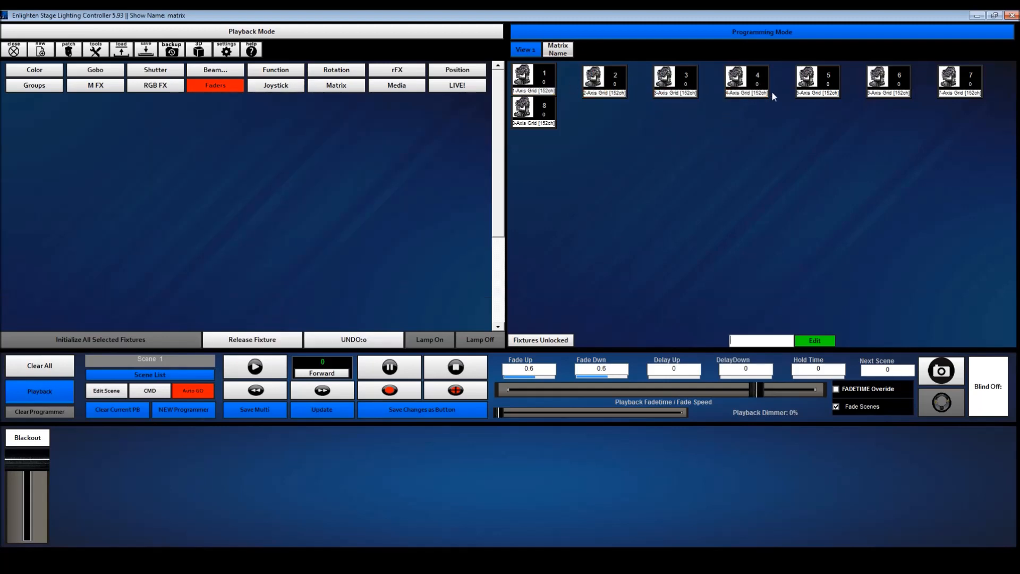
Select Axis Grid fixtures 4, 3, 2 and 1 in reverse order, and clear all playback
{"action": "left_click", "coordinate": [758, 90]}
{"action": "left_click", "coordinate": [661, 88]}
{"action": "left_click", "coordinate": [595, 87]}
{"action": "left_click", "coordinate": [553, 85]}
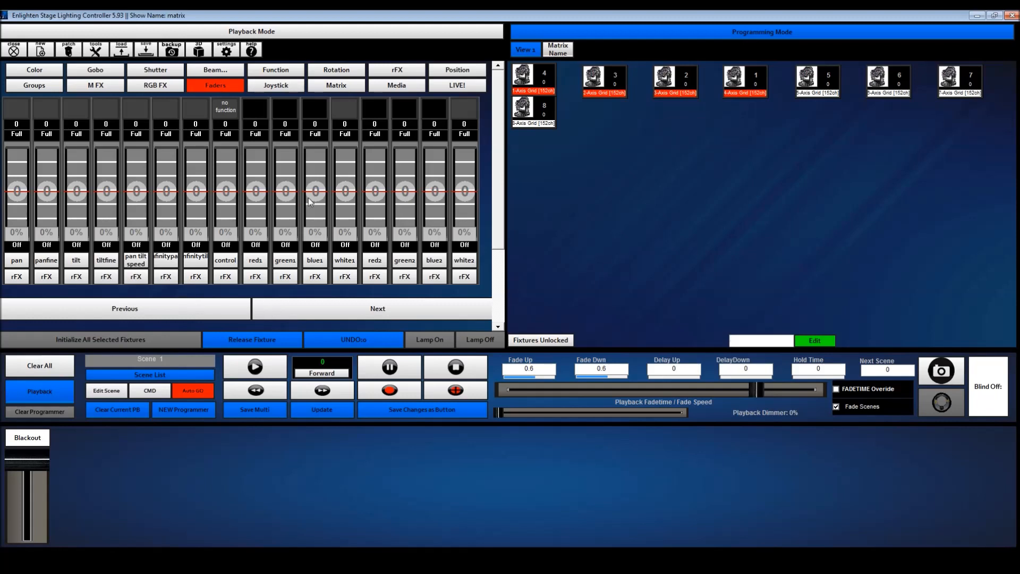
{"action": "left_click", "coordinate": [33, 367]}
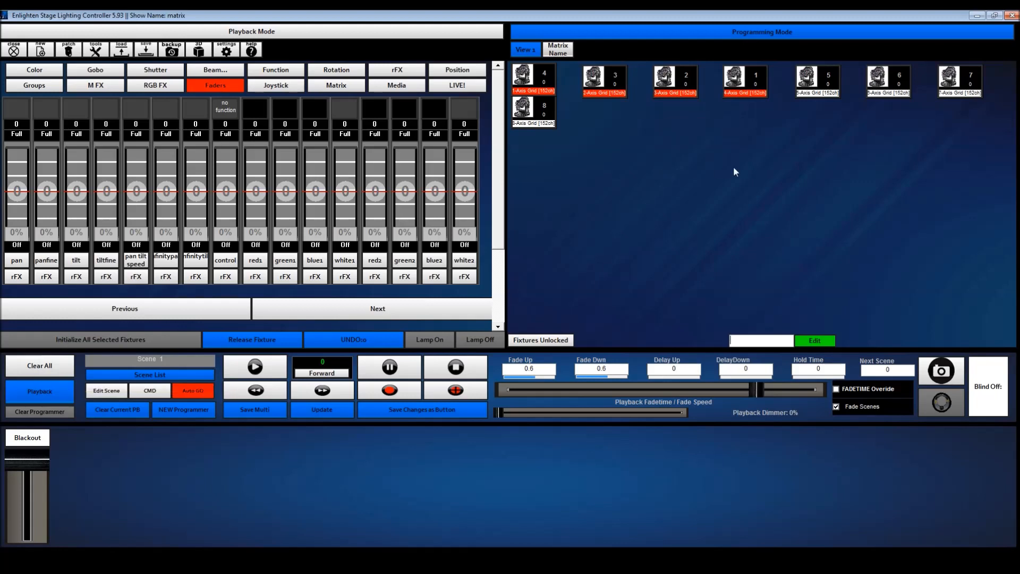
Select all eight Axis Grid fixtures, apply a Square rFX to their red1 channel, and display it on the matrix
{"action": "mouse_move", "coordinate": [983, 129]}
{"action": "left_mouse_down"}
{"action": "mouse_move", "coordinate": [769, 125]}
{"action": "mouse_move", "coordinate": [440, 68]}
{"action": "left_mouse_up"}
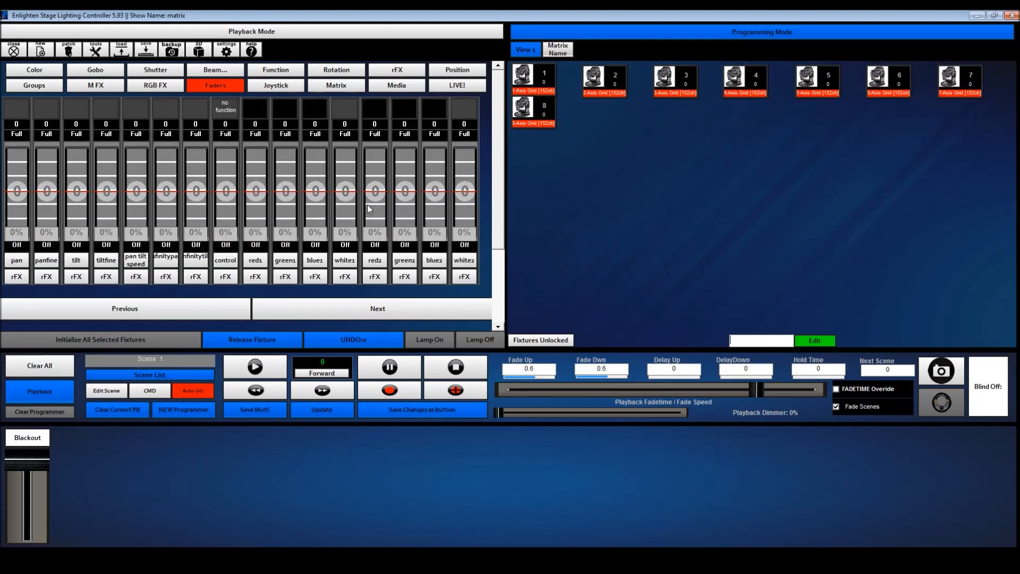
{"action": "left_click", "coordinate": [255, 276]}
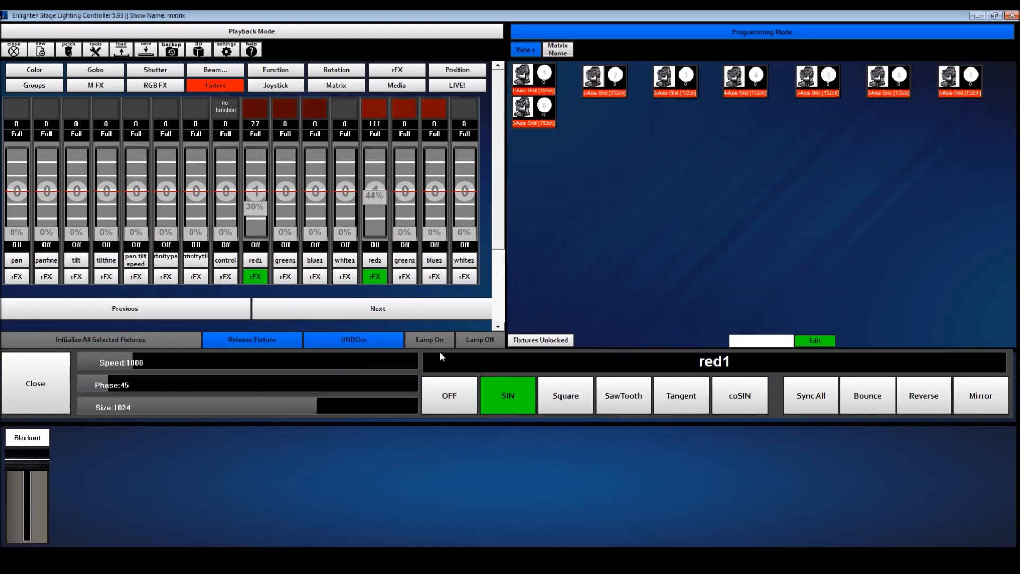
{"action": "left_click", "coordinate": [574, 400]}
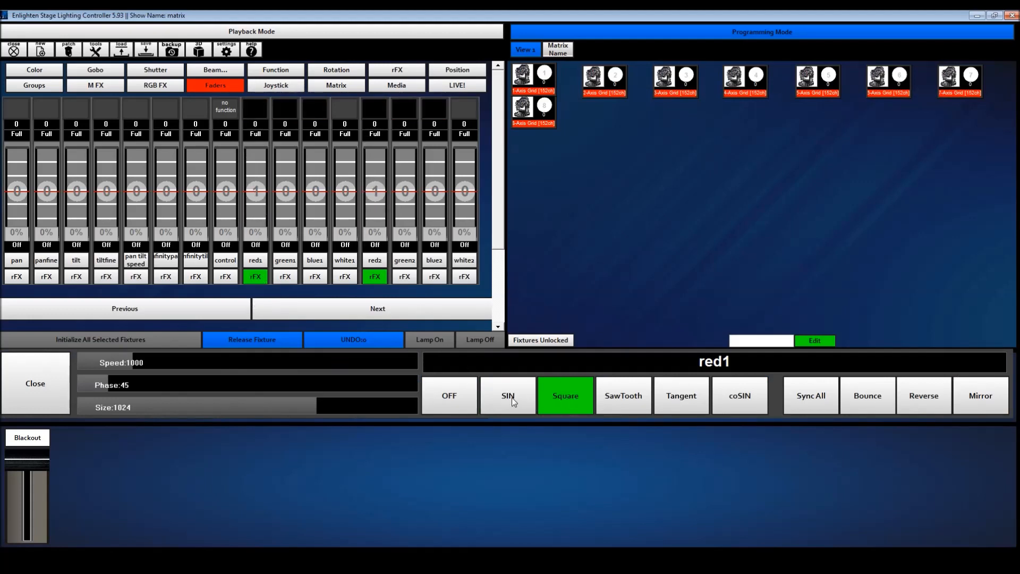
{"action": "left_click", "coordinate": [558, 49]}
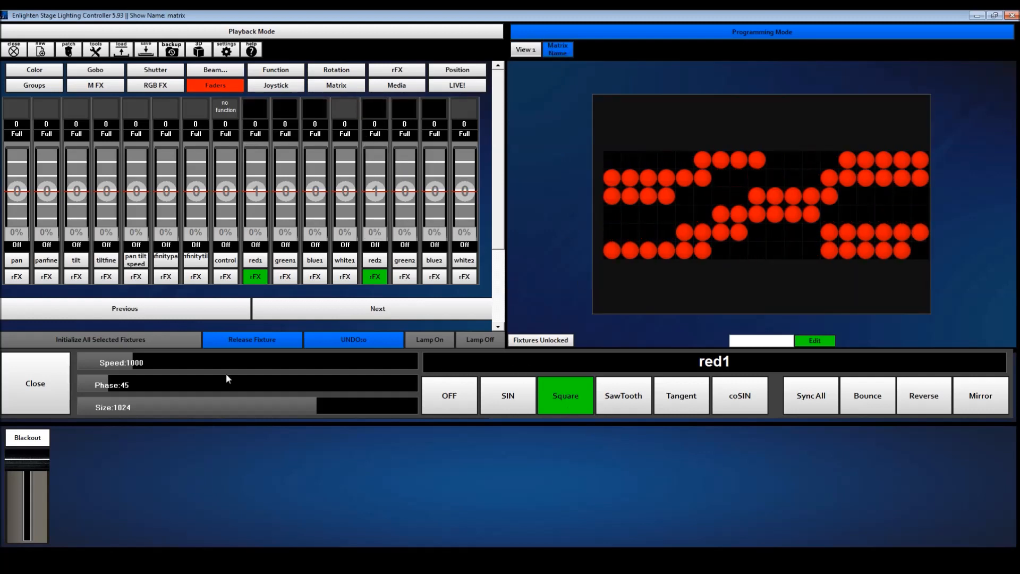
Set the red1 rFX to speed 945, phase 125 and size 1021 with the SIN waveform
{"action": "left_click", "coordinate": [151, 365]}
{"action": "left_click_drag", "start_coordinate": [160, 384], "coordinate": [424, 409]}
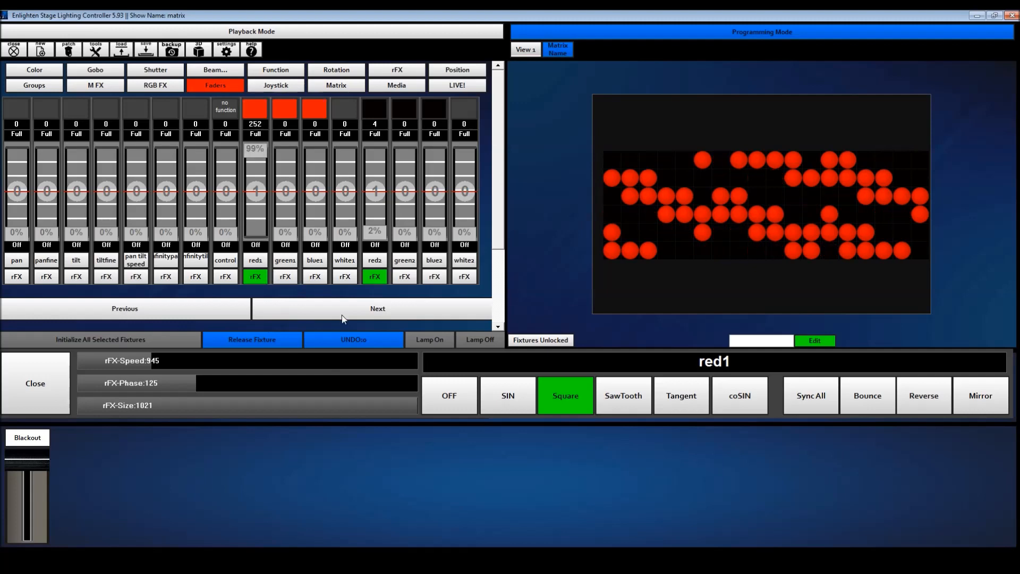
{"action": "left_click", "coordinate": [509, 396]}
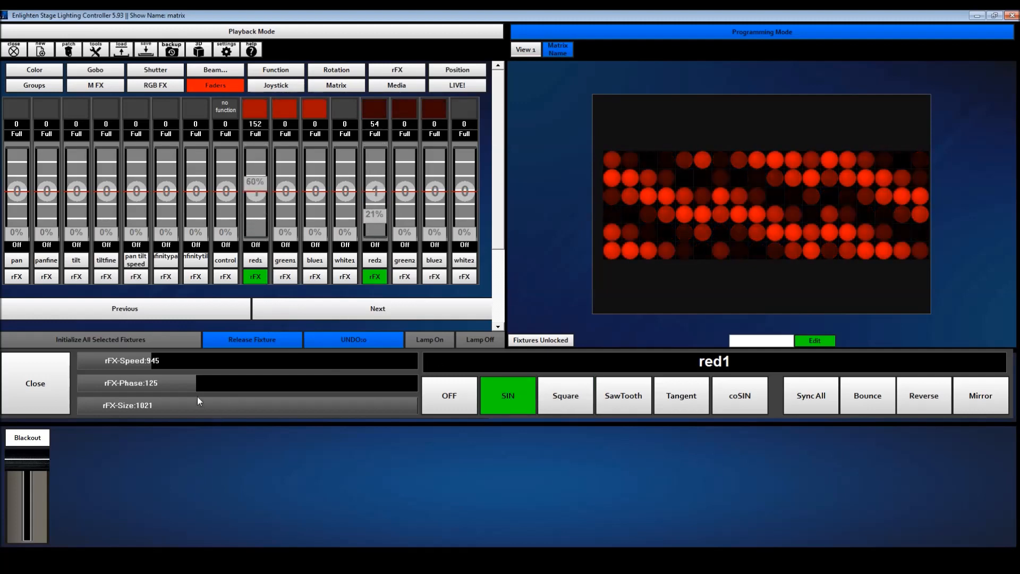
{"action": "left_click", "coordinate": [56, 377]}
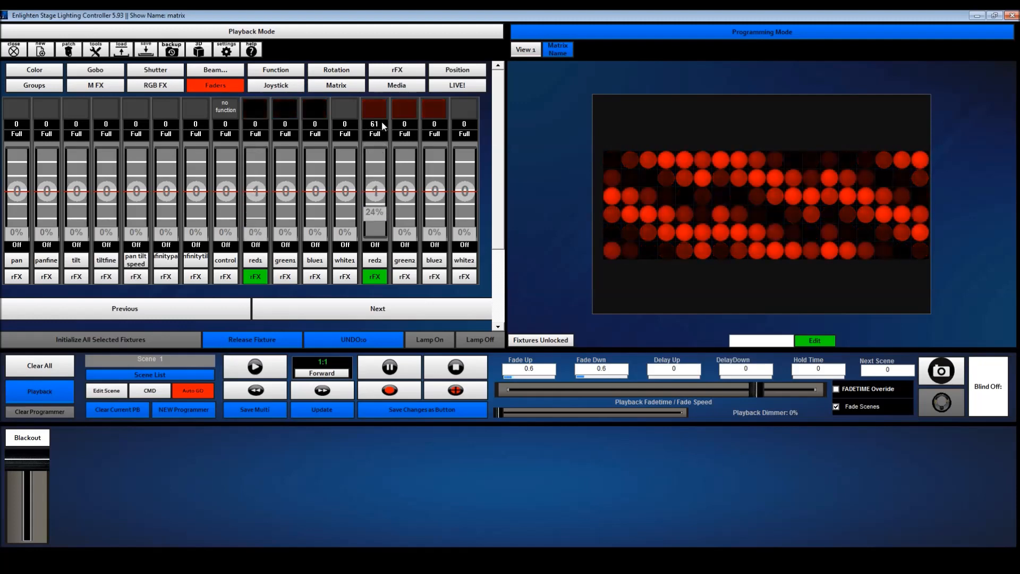
Reopen the red1 rFX, set its phase to 38, enable Mirror, and lower the phase to 5
{"action": "left_click", "coordinate": [256, 277]}
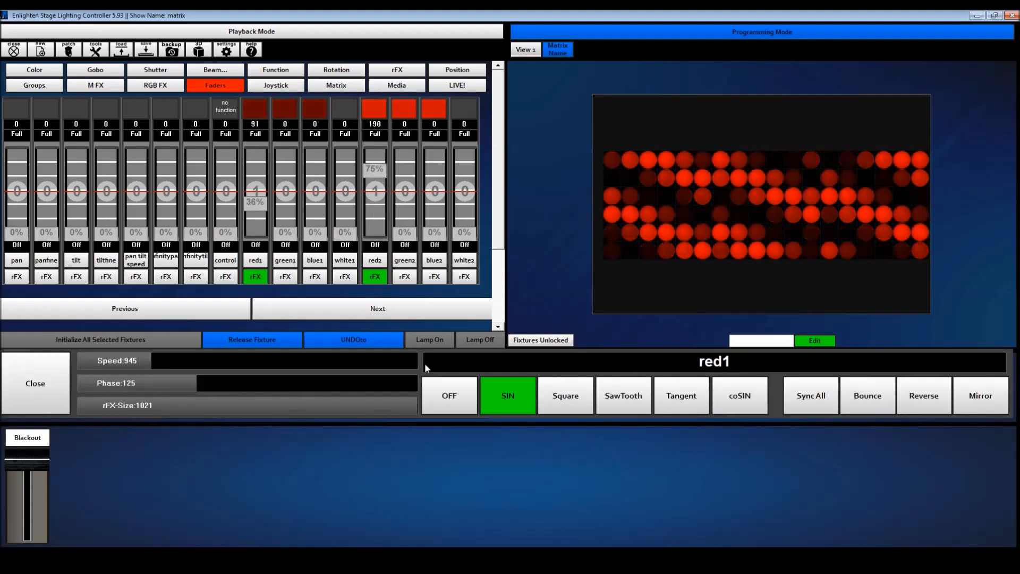
{"action": "left_click", "coordinate": [116, 383]}
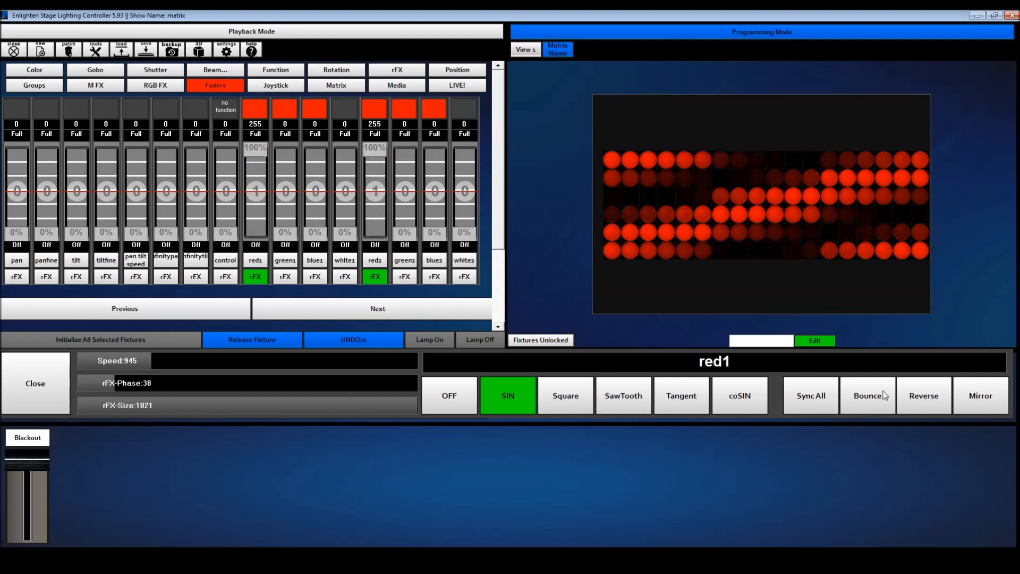
{"action": "left_click", "coordinate": [978, 394]}
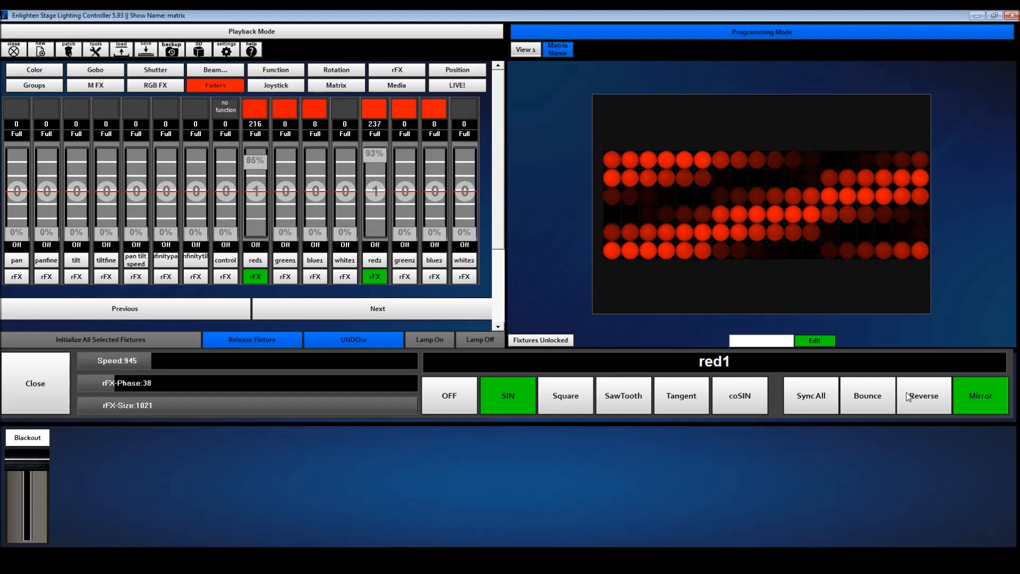
{"action": "mouse_move", "coordinate": [83, 386]}
{"action": "left_mouse_down"}
{"action": "mouse_move", "coordinate": [147, 387]}
{"action": "mouse_move", "coordinate": [82, 383]}
{"action": "left_mouse_up"}
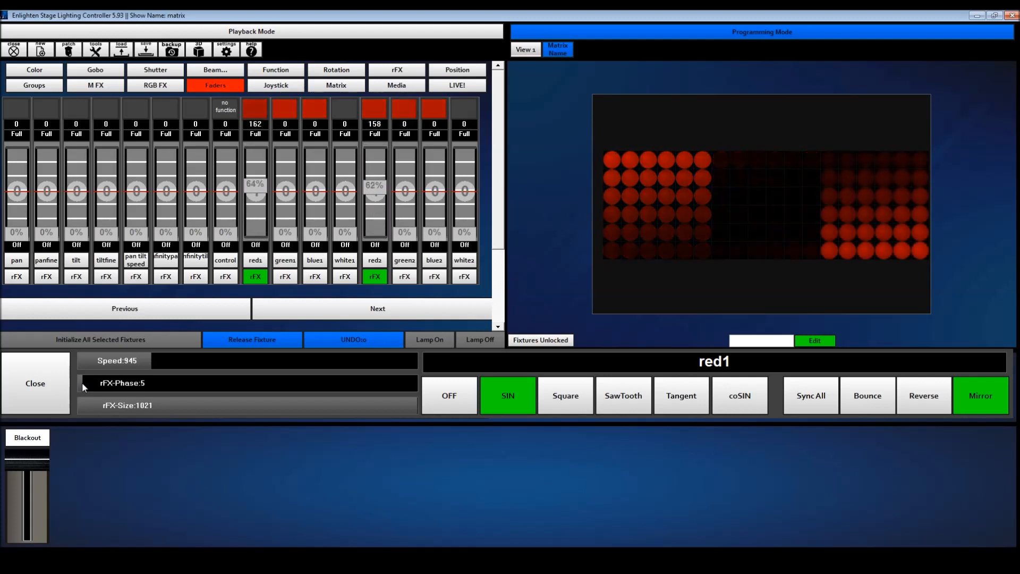
Apply a mirrored SIN rFX to blue1 with speed 1000, phase 45 and size 1021, and save the combined effect as rFX preset test1
{"action": "left_click", "coordinate": [308, 277]}
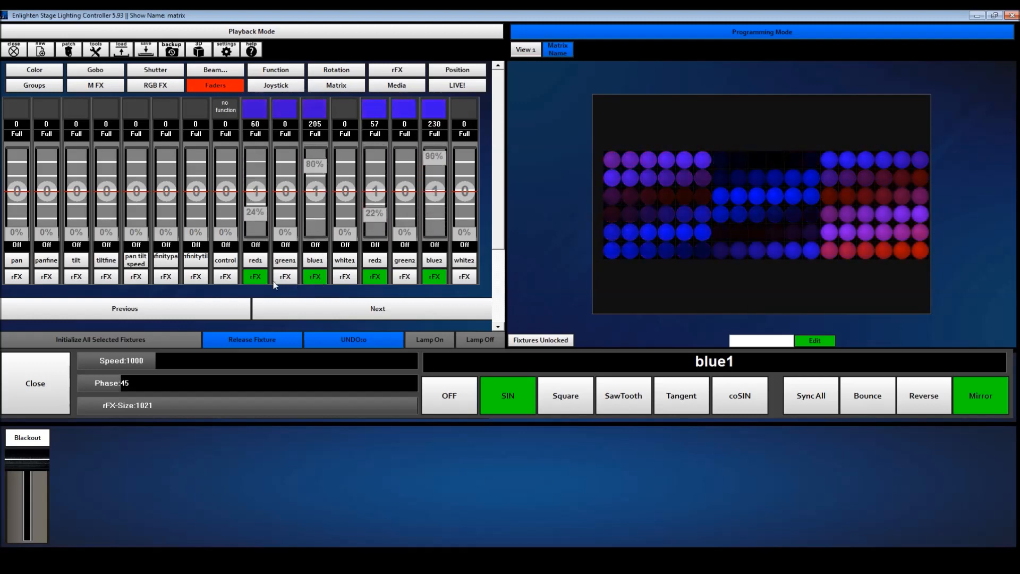
{"action": "left_click", "coordinate": [399, 73]}
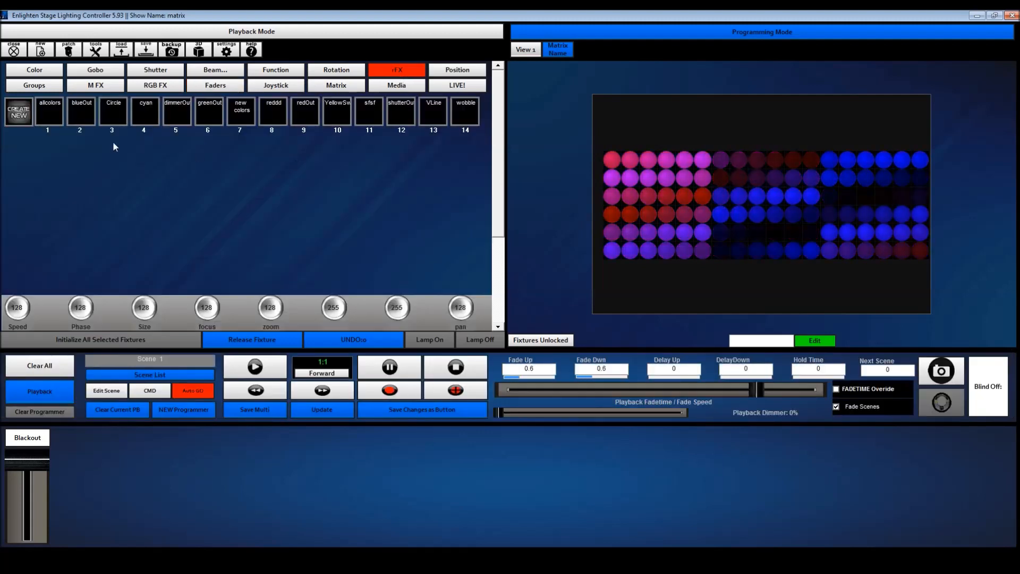
{"action": "left_click", "coordinate": [21, 114]}
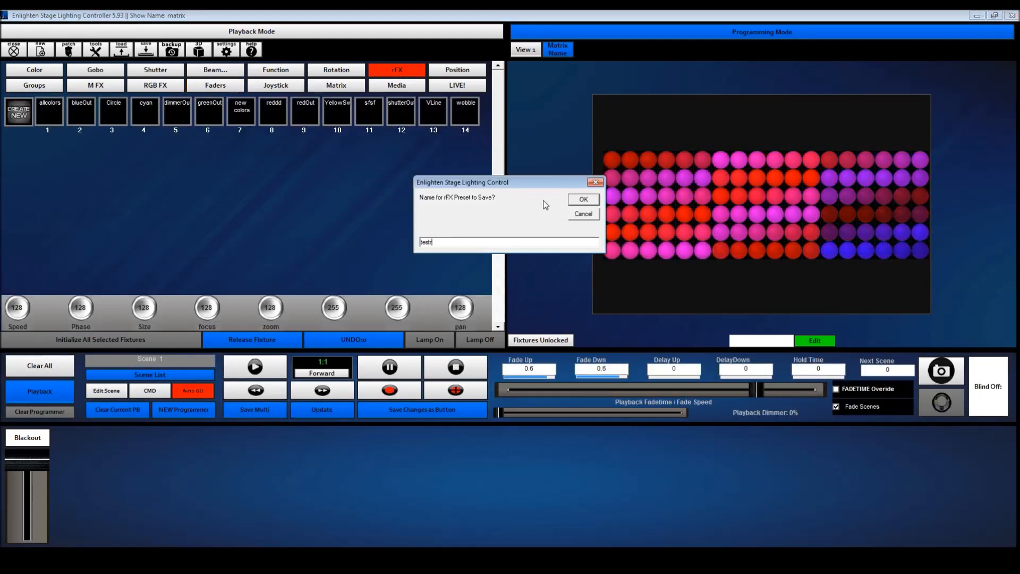
{"action": "left_click", "coordinate": [583, 199]}
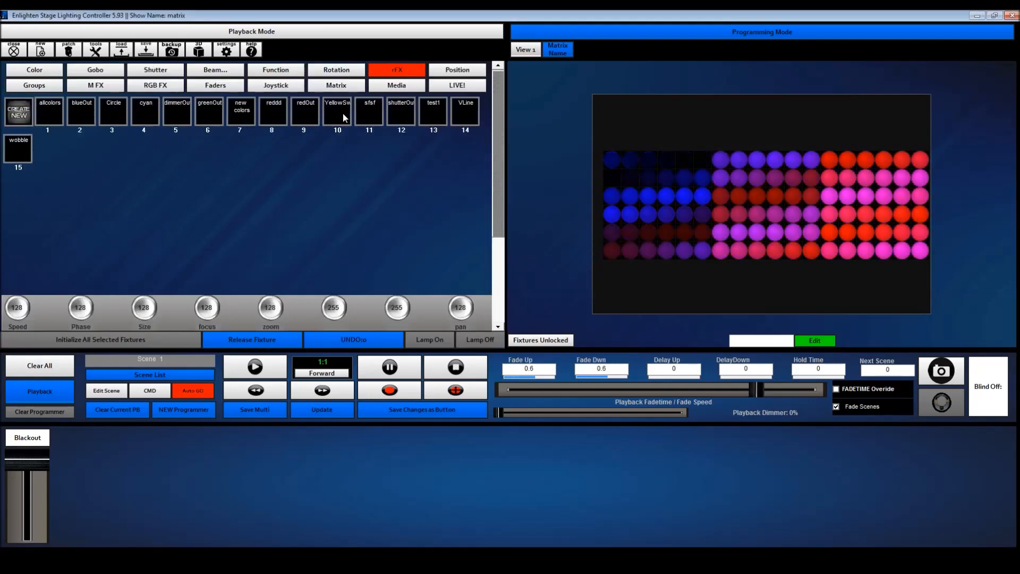
{"action": "left_click", "coordinate": [52, 367]}
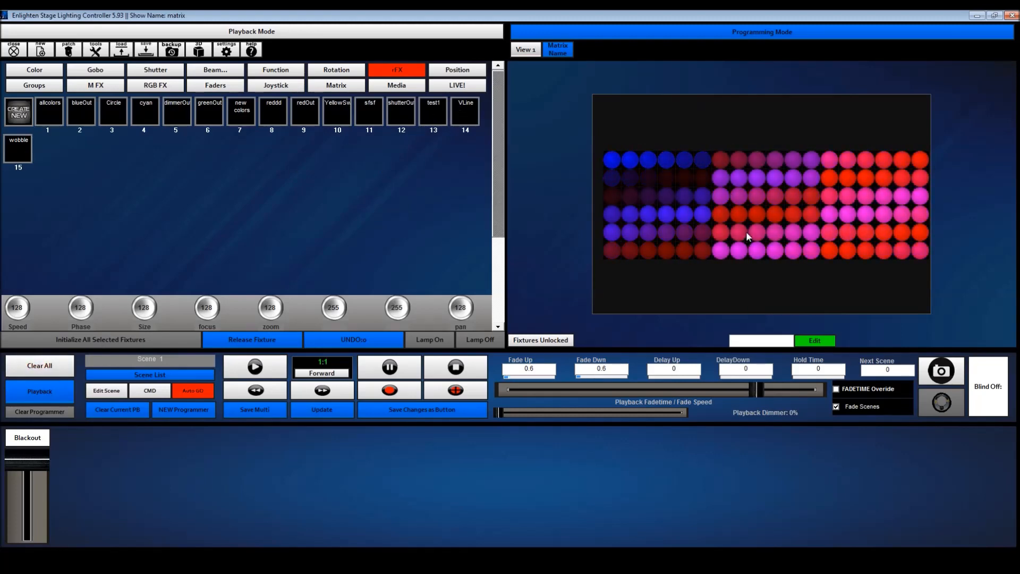
Review the red1 and blue1 rFX settings and the saved rFX presets, and return to the fixture view
{"action": "left_click", "coordinate": [230, 89]}
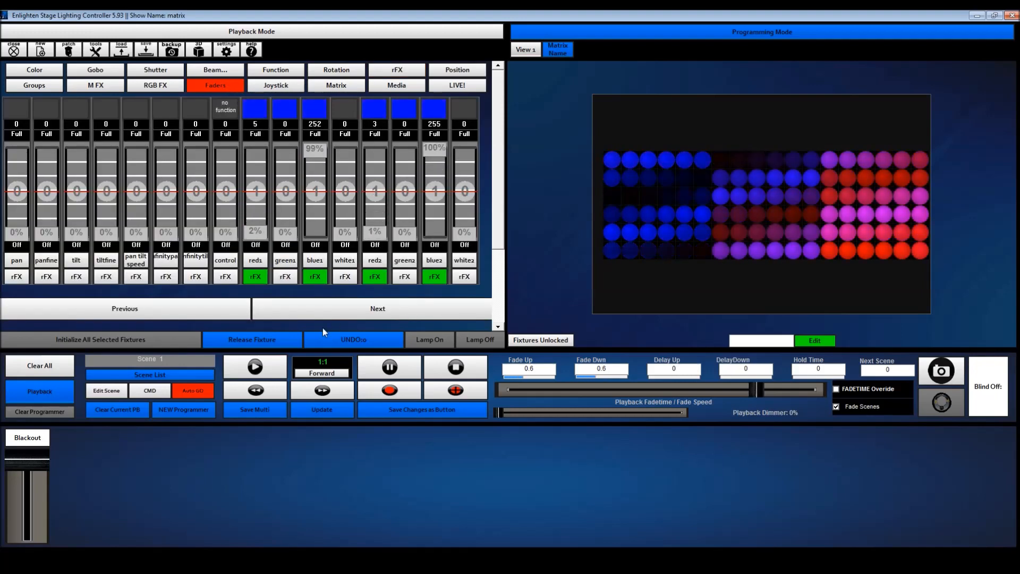
{"action": "left_click", "coordinate": [256, 278]}
{"action": "left_click", "coordinate": [314, 278]}
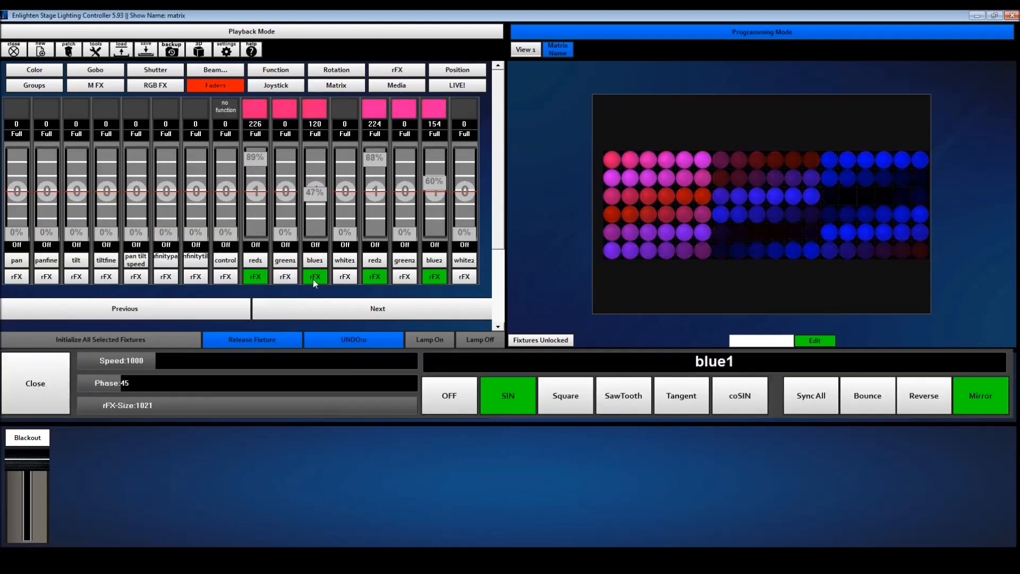
{"action": "left_click", "coordinate": [394, 69]}
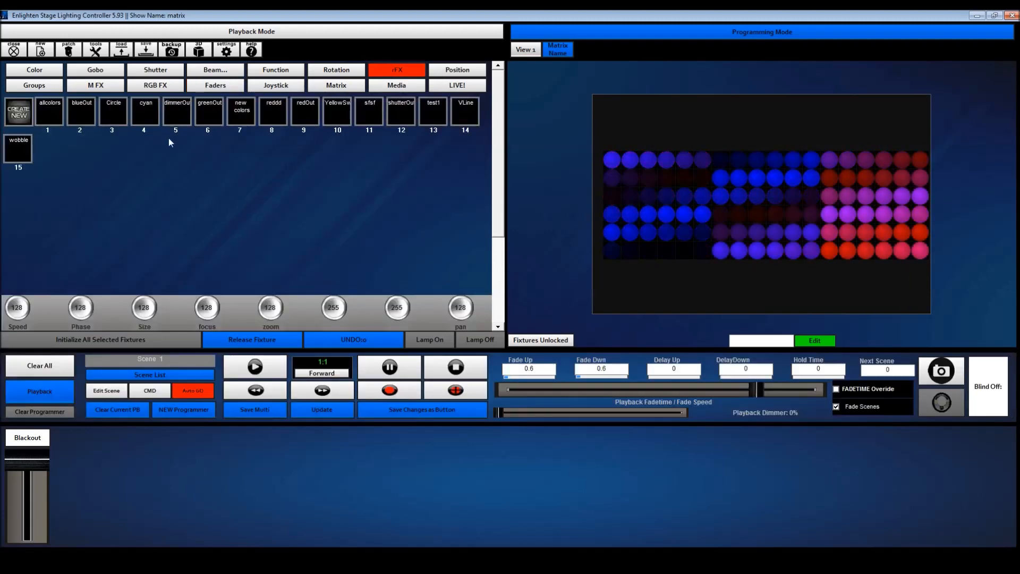
{"action": "left_click", "coordinate": [232, 86]}
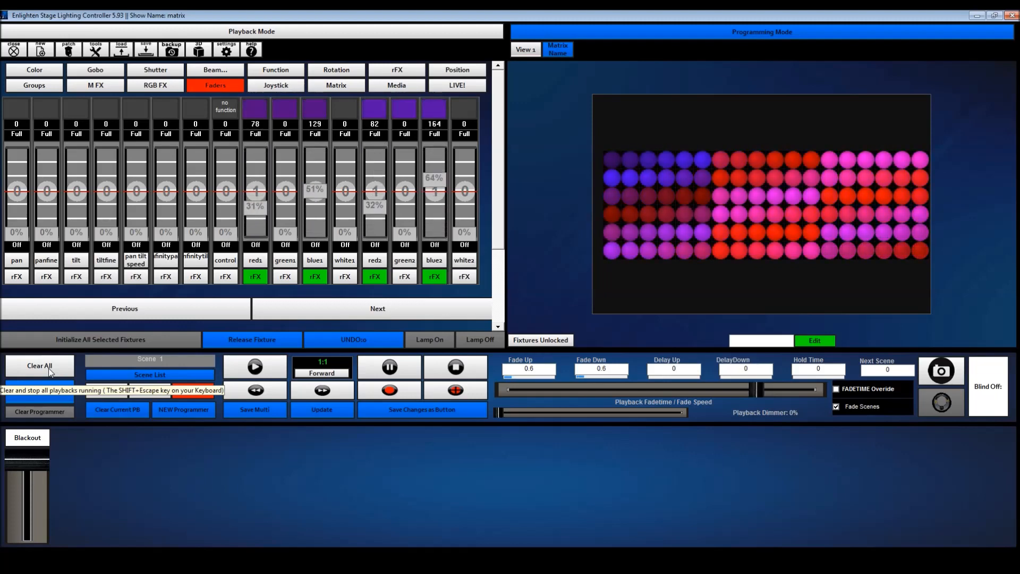
{"action": "left_click", "coordinate": [534, 52]}
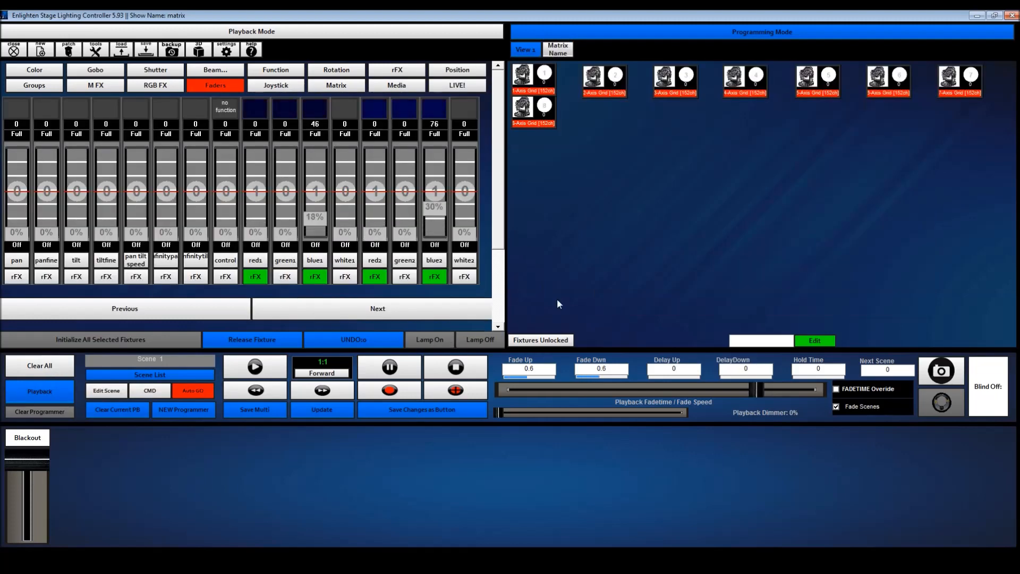